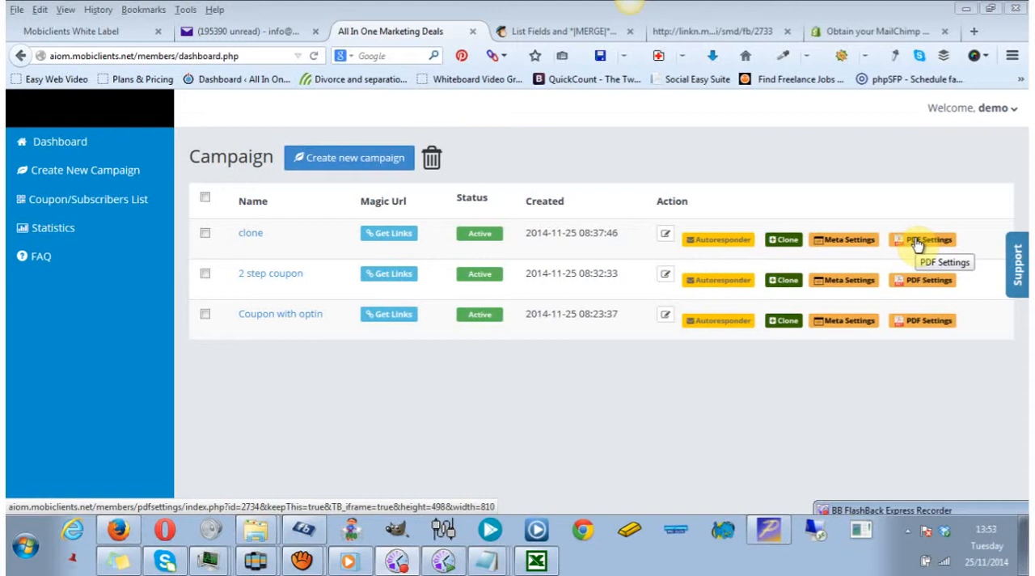
Start a new campaign and browse the coupon/optin and two-step optin templates.
left_click(65, 175)
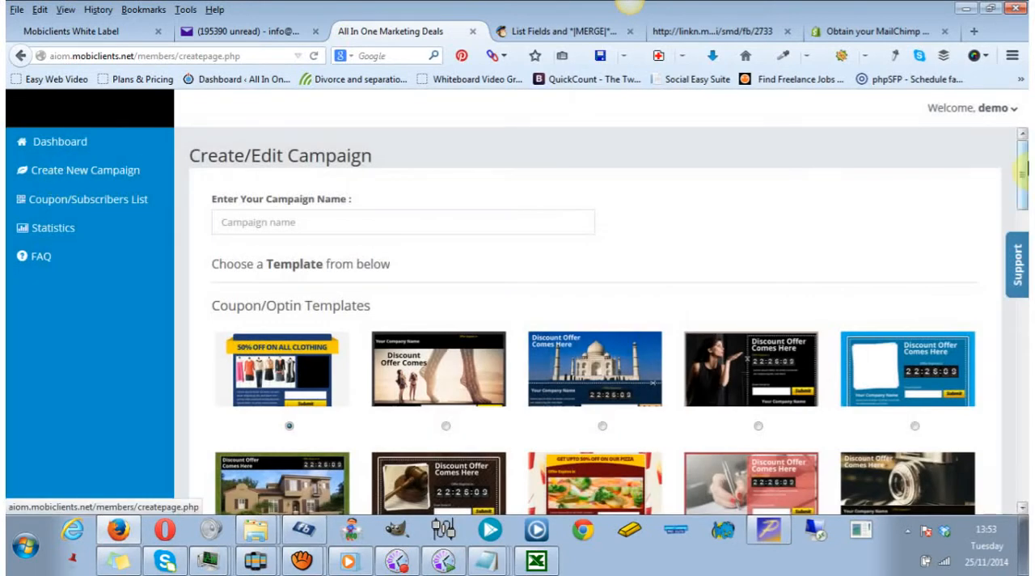
left_click_drag(1024, 173, 1024, 298)
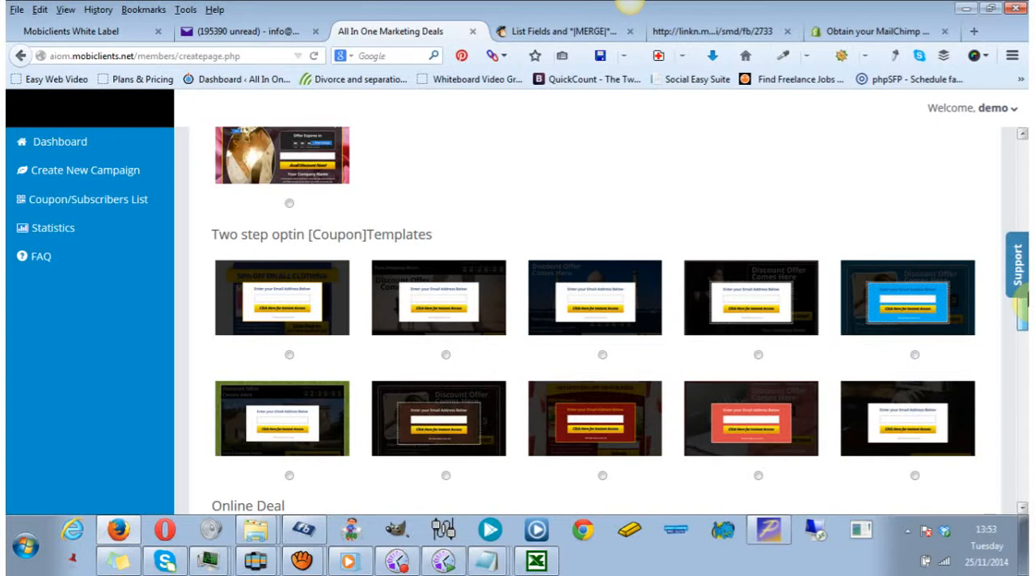
left_click_drag(1026, 302, 1019, 160)
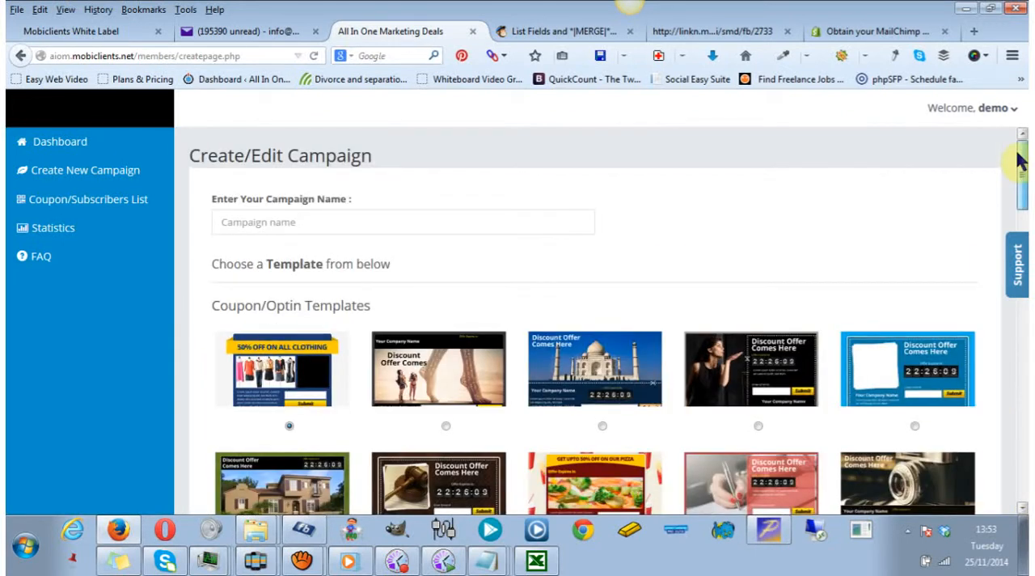
left_click_drag(1019, 162, 1022, 191)
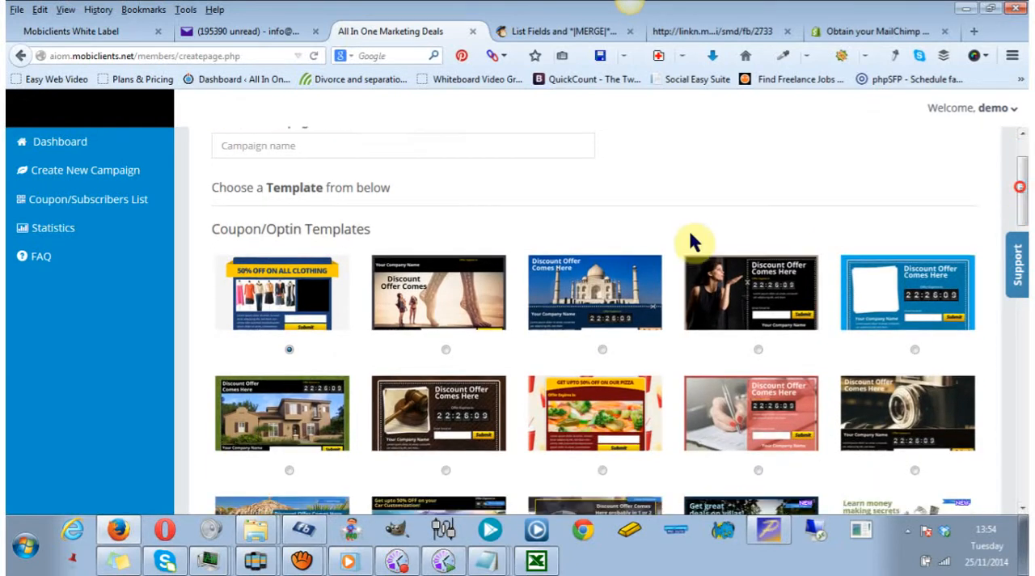
Name the campaign "testx optin", choose the second Coupon/Optin template in the first row, and continue to its editor.
left_click(385, 146)
type("testx optin")
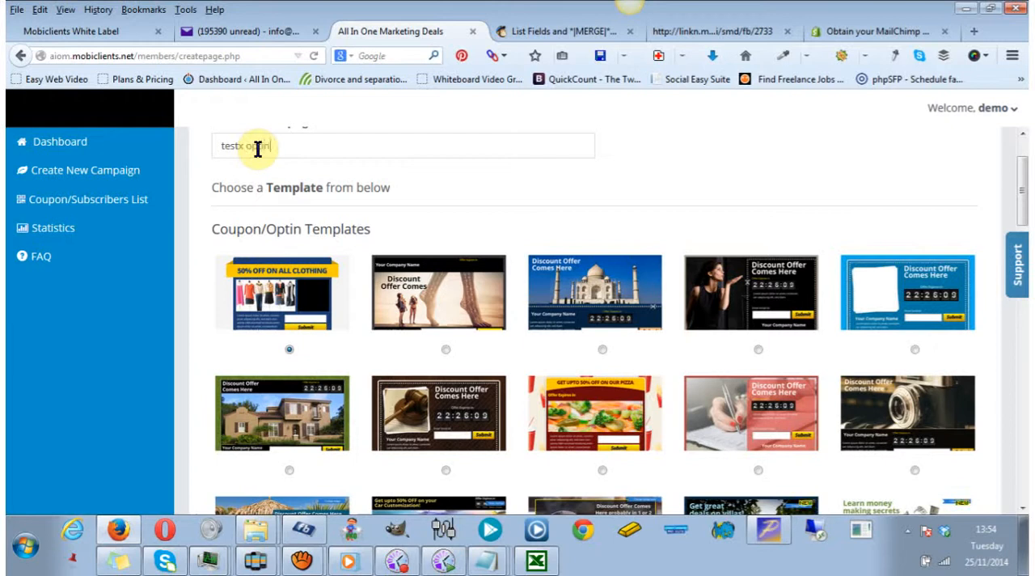
left_click(444, 350)
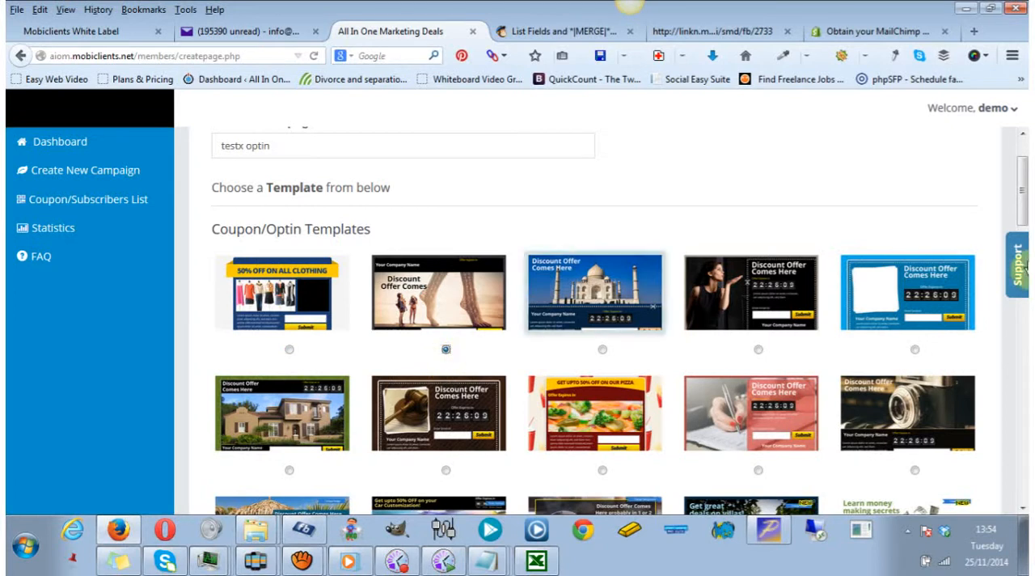
left_click_drag(1019, 187, 1022, 488)
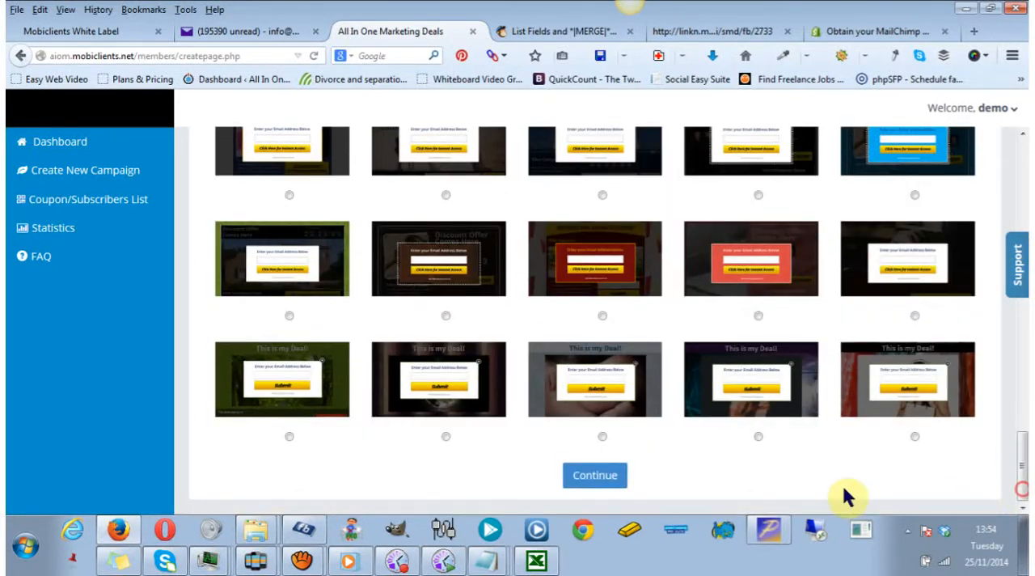
left_click(596, 475)
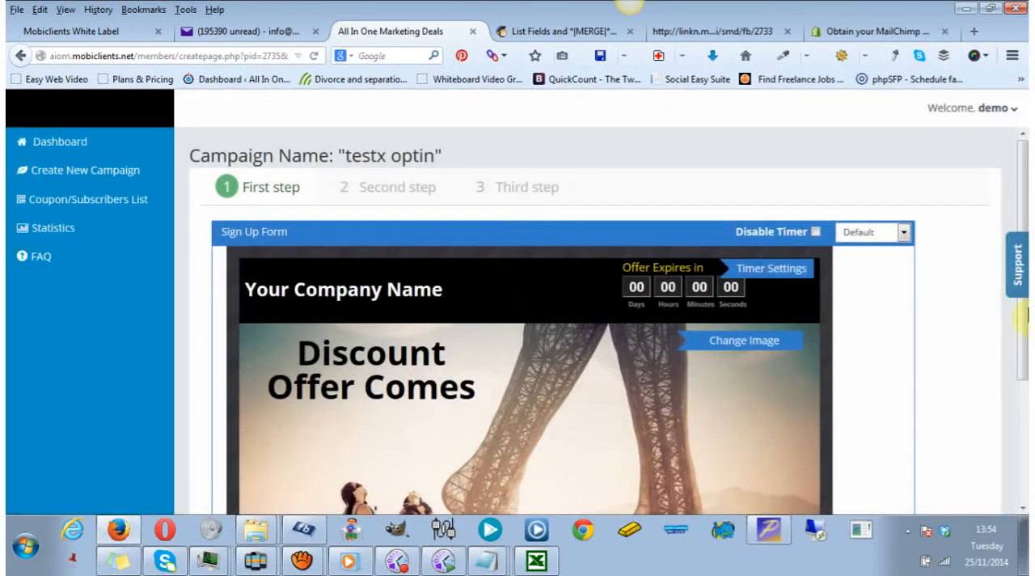
Replace the sign-up form's main image with the "intro" Christmas picture from the image library, set to No Repeat.
scroll(1026, 229, "down", 1)
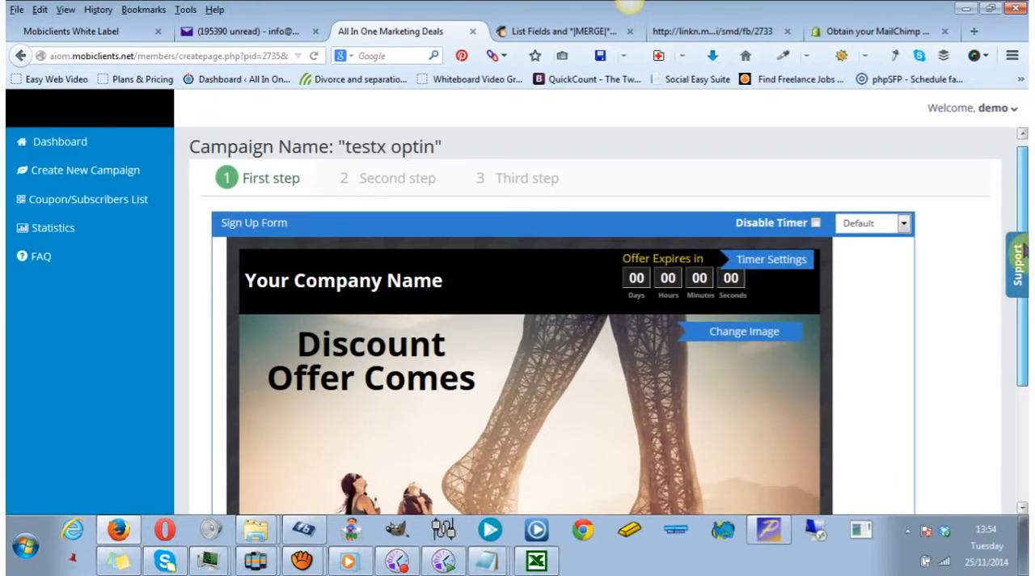
scroll(1026, 229, "down", 2)
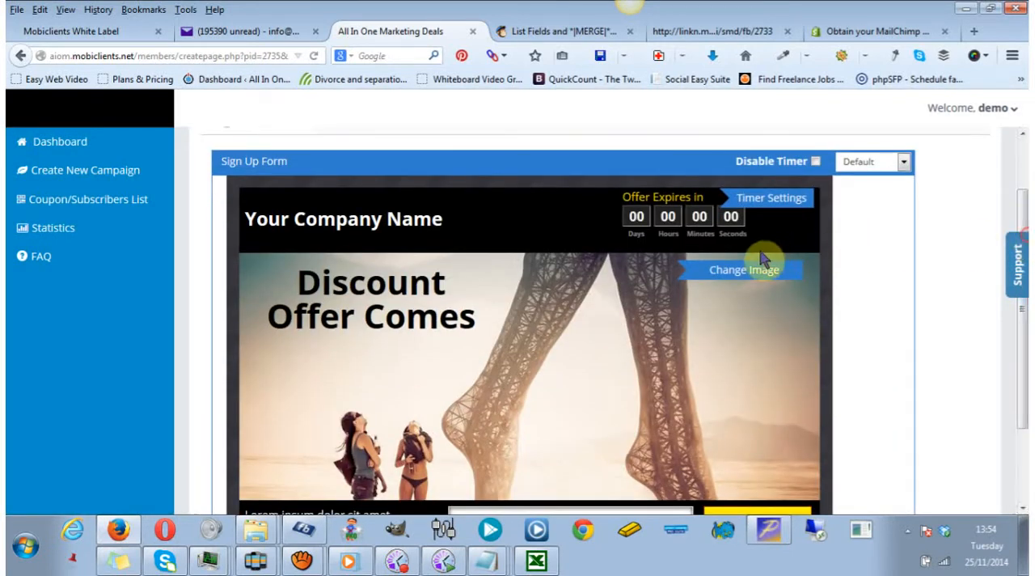
left_click(733, 272)
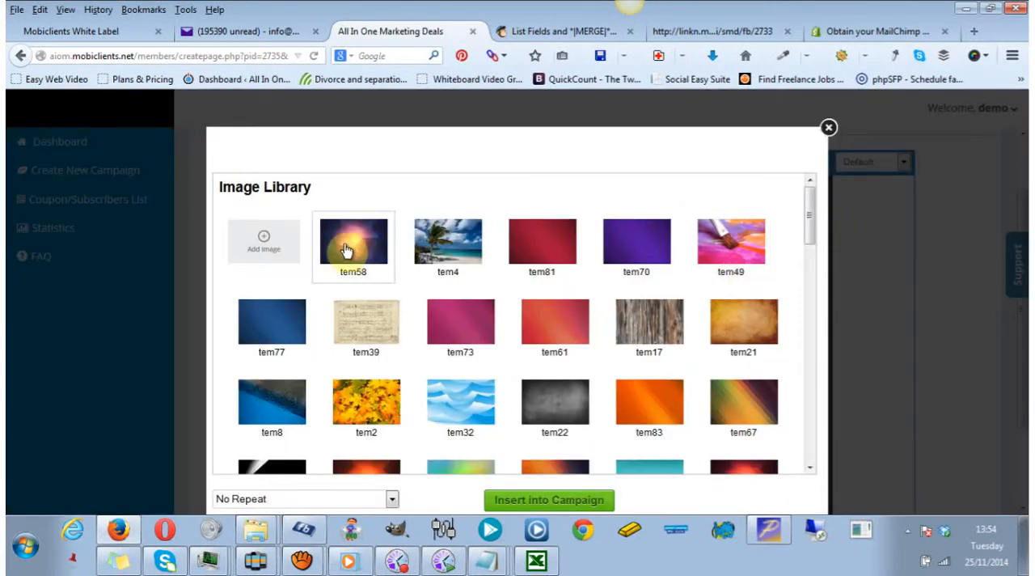
left_click_drag(810, 222, 838, 447)
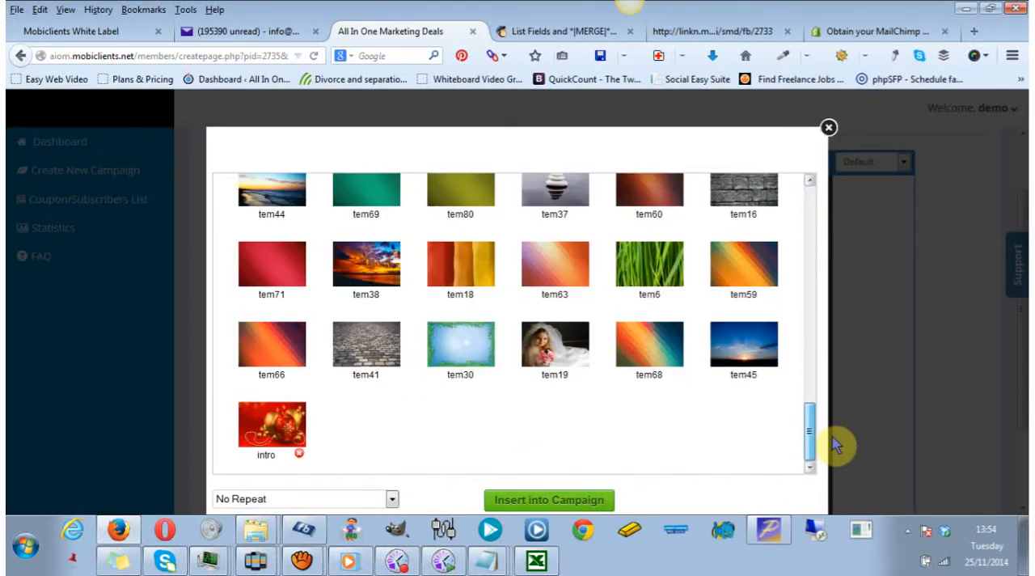
left_click(277, 435)
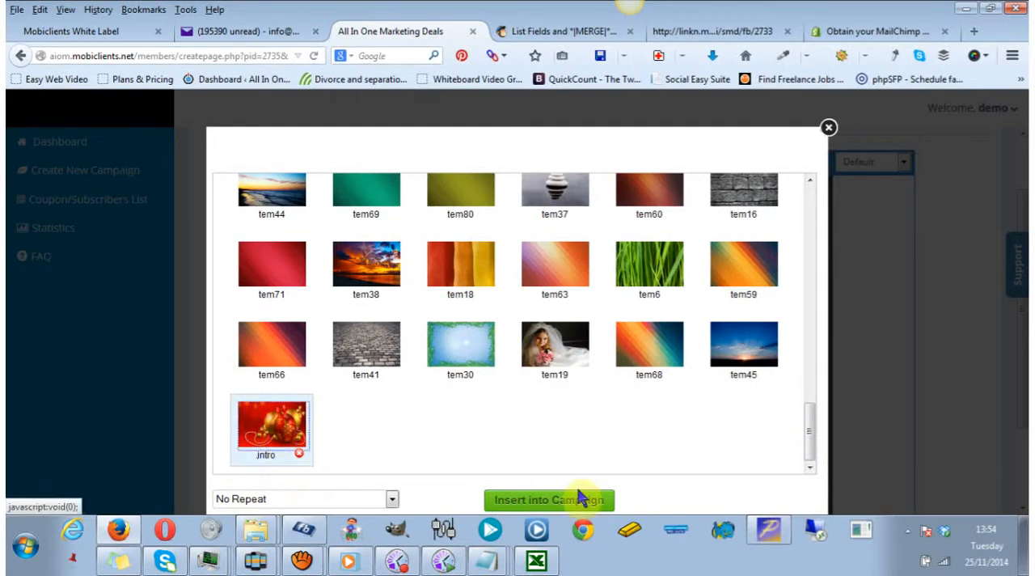
left_click(571, 501)
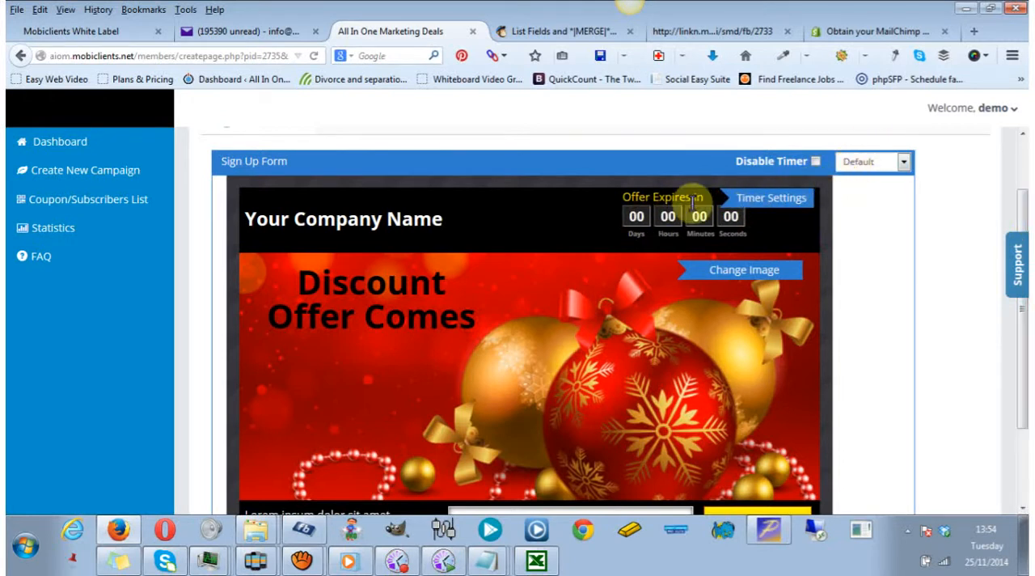
Examine the offer's timer settings, including the message shown before the start time, and close them.
left_click(764, 209)
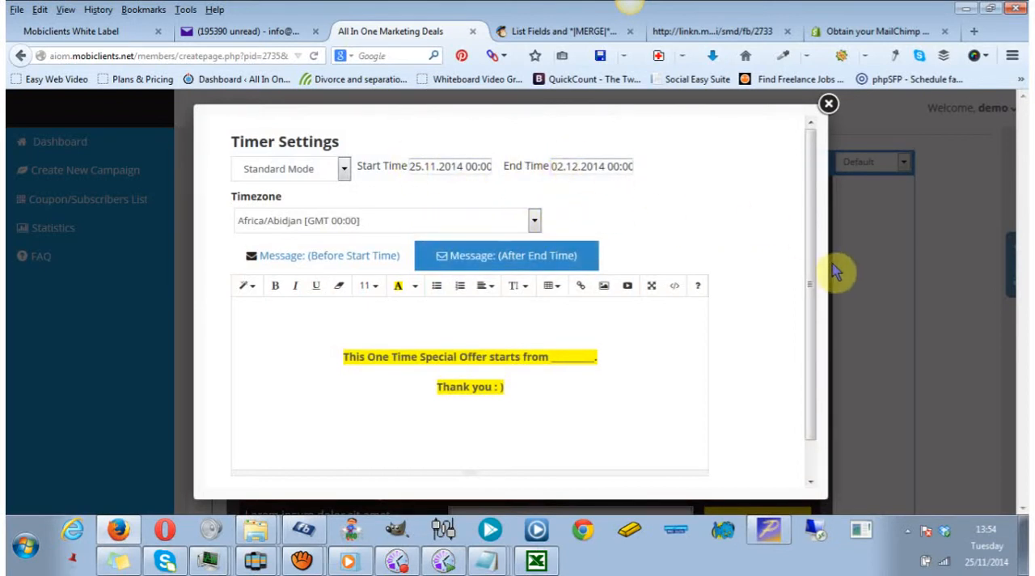
left_click(309, 253)
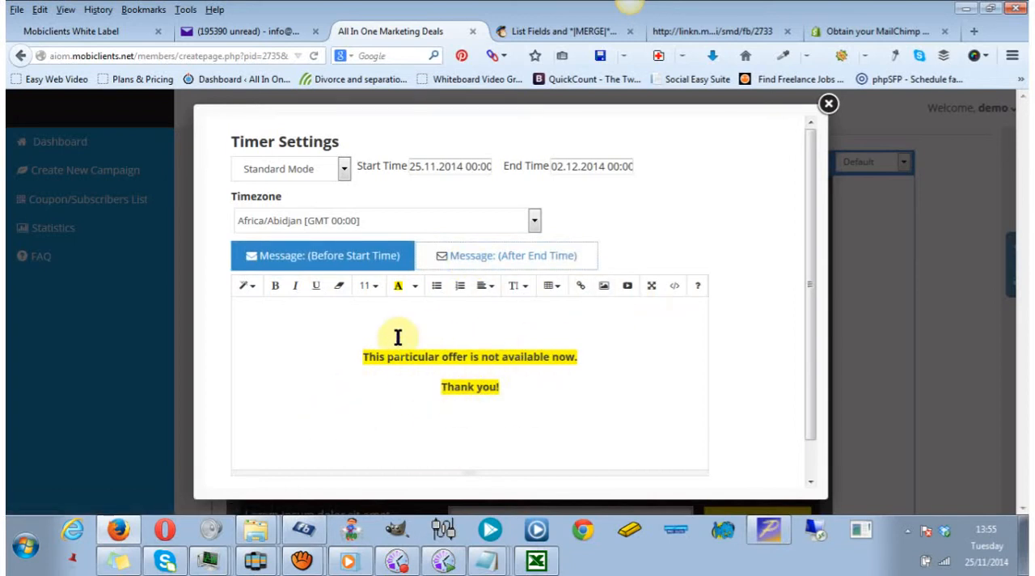
left_click(828, 107)
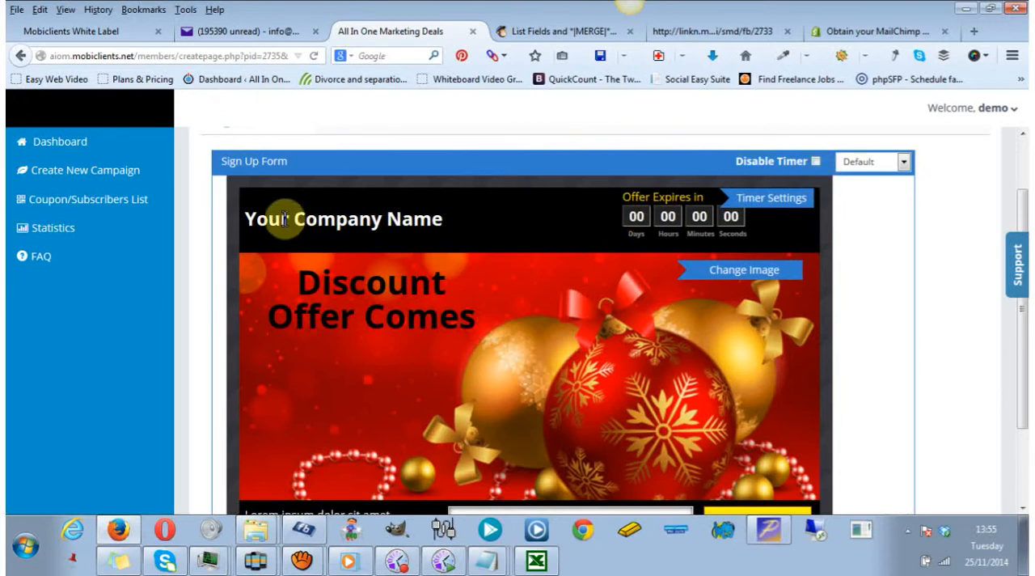
Replace the "Your Company Name" heading with "All In One Marketing".
left_click_drag(246, 217, 520, 228)
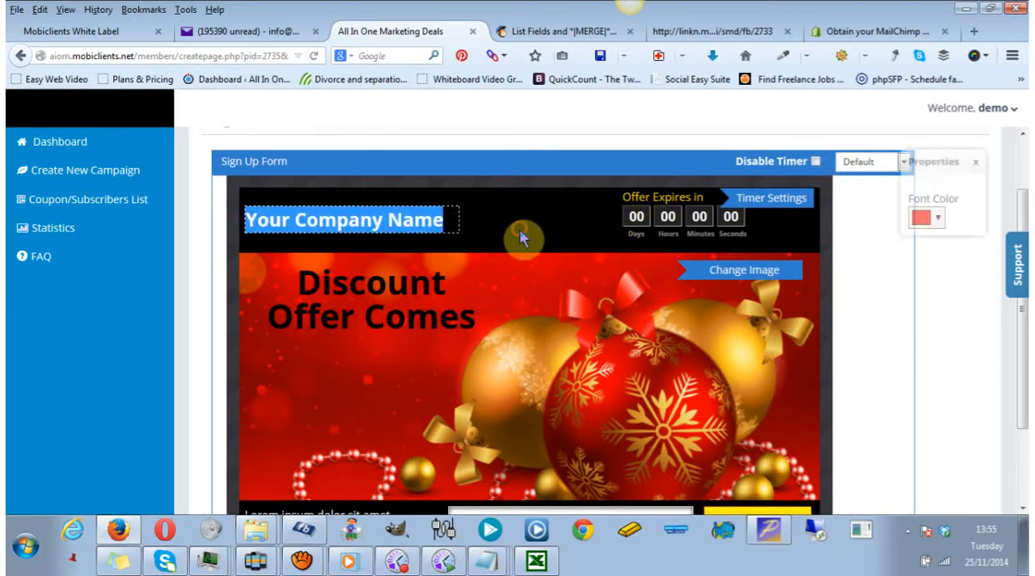
type("All")
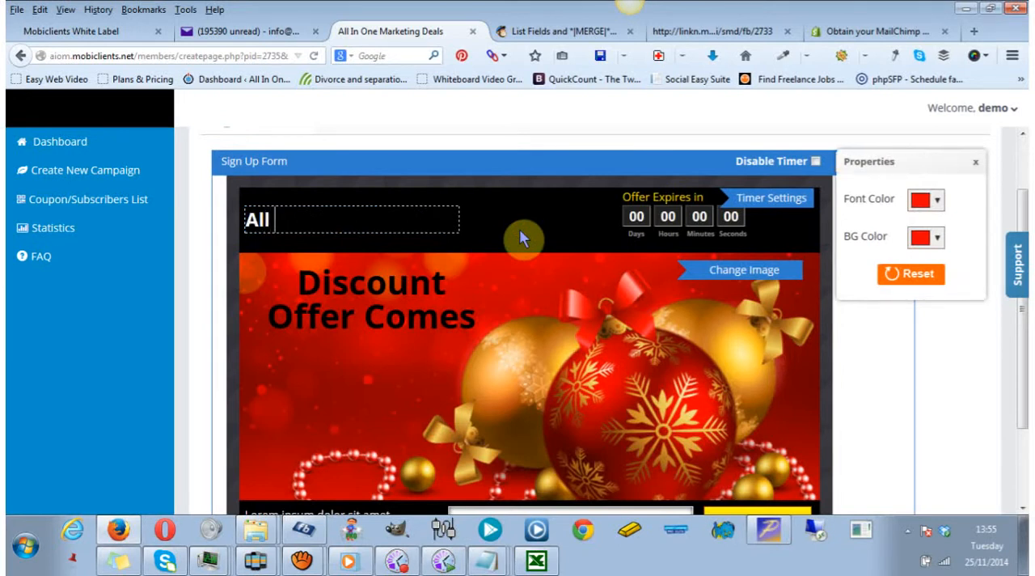
type(" In One <a")
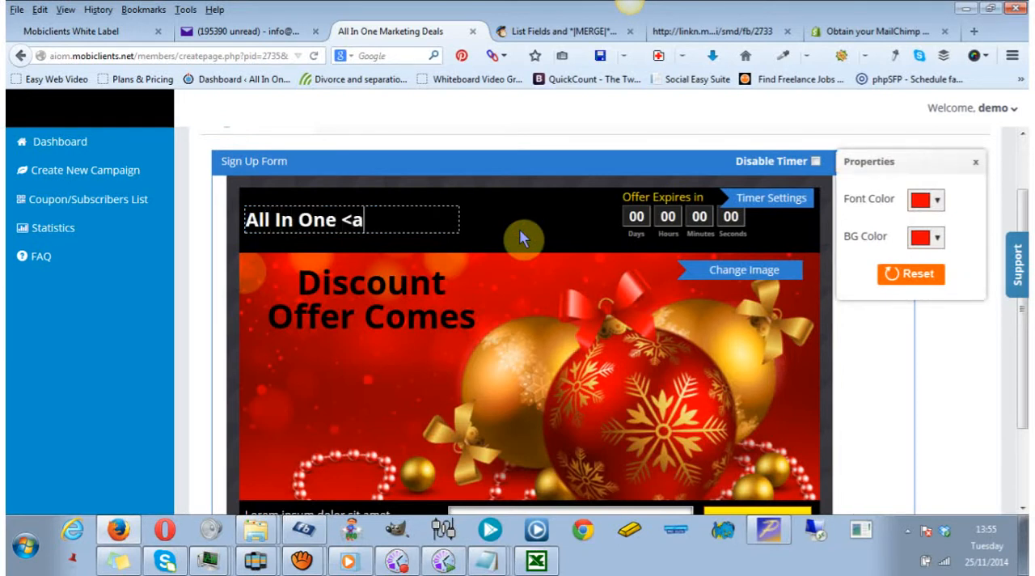
type("rketin")
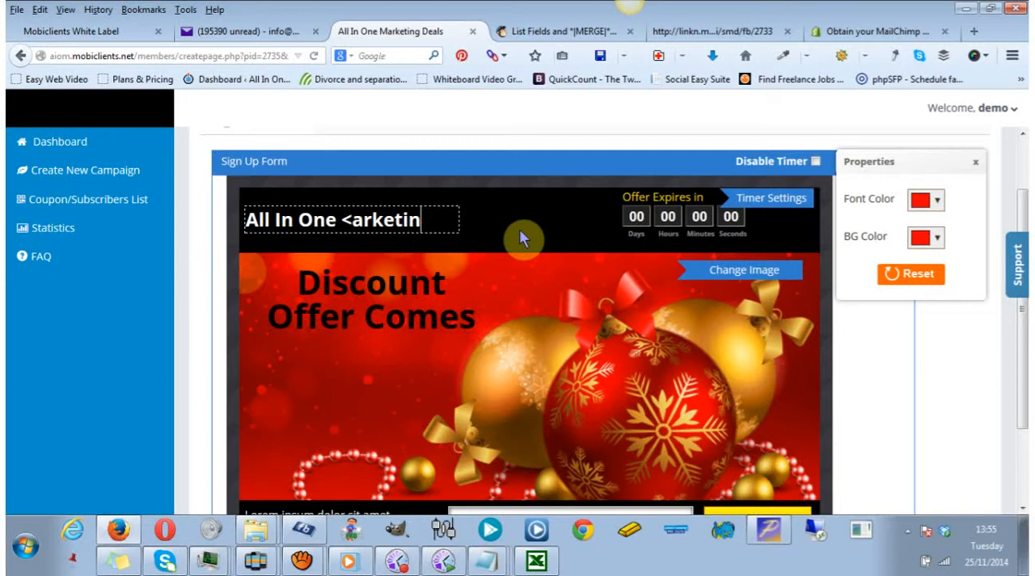
key("BackSpace")
key("BackSpace")
key("BackSpace")
key("BackSpace")
key("BackSpace")
key("BackSpace")
key("BackSpace")
key("BackSpace")
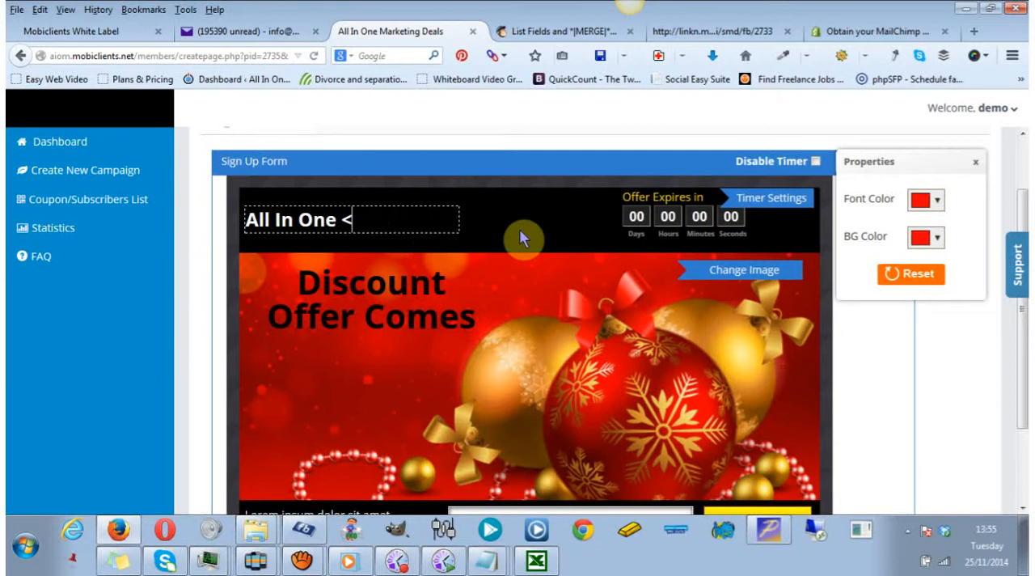
type("Market")
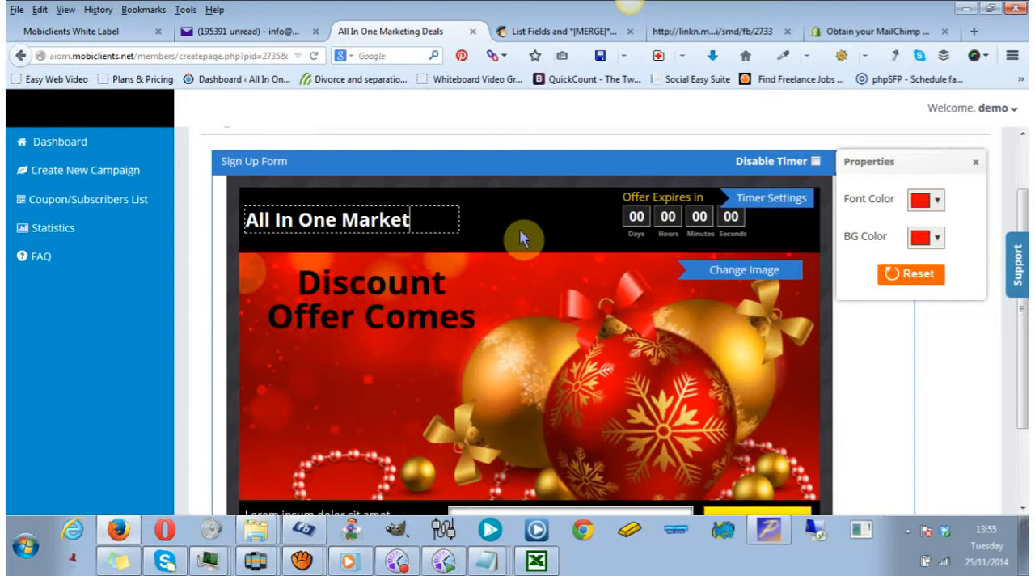
type("ing")
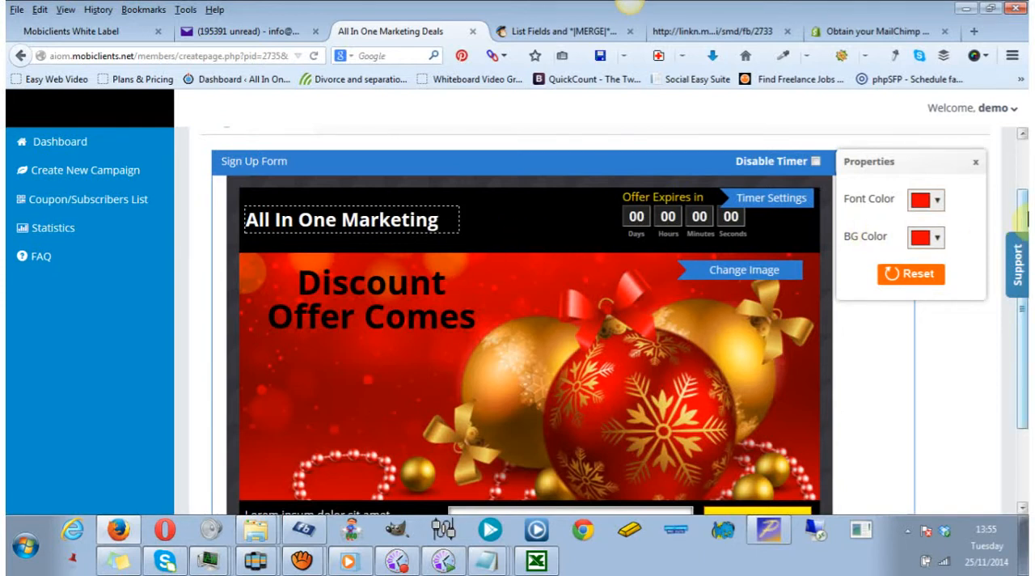
Change the sign-up form's Submit button text to "Send".
scroll(1024, 216, "down", 3)
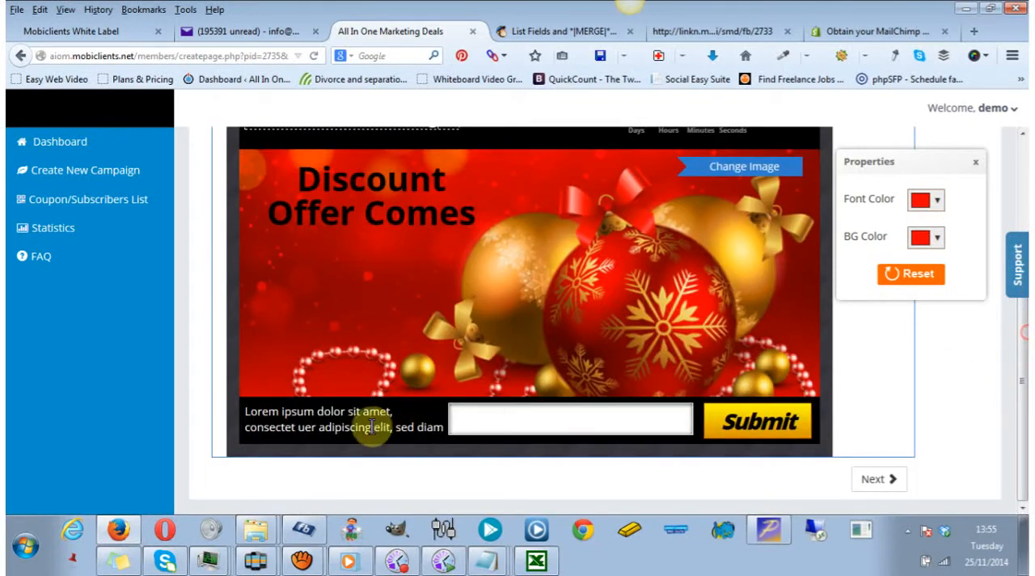
left_click(258, 414)
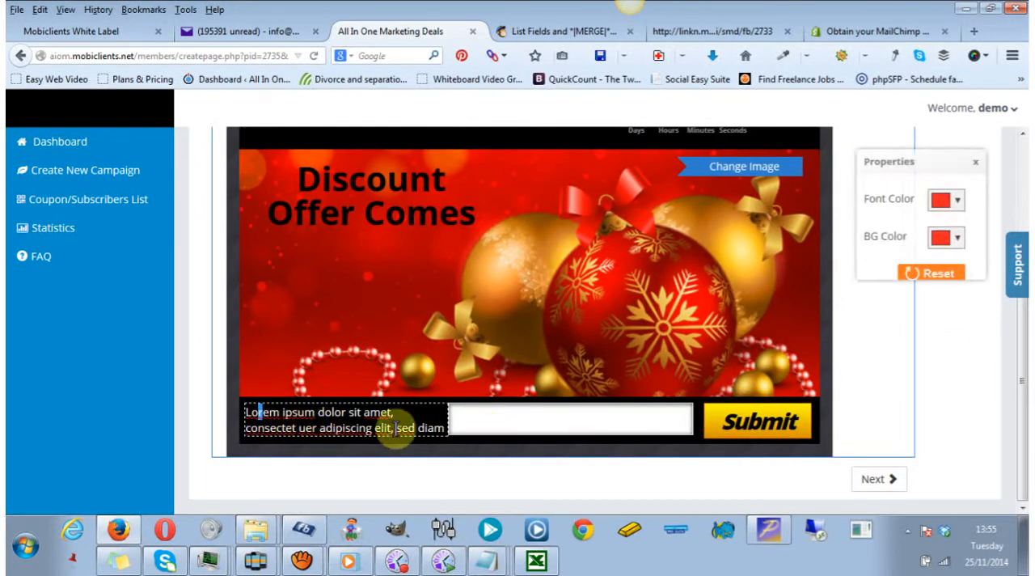
left_click(758, 425)
left_click_drag(733, 424, 810, 427)
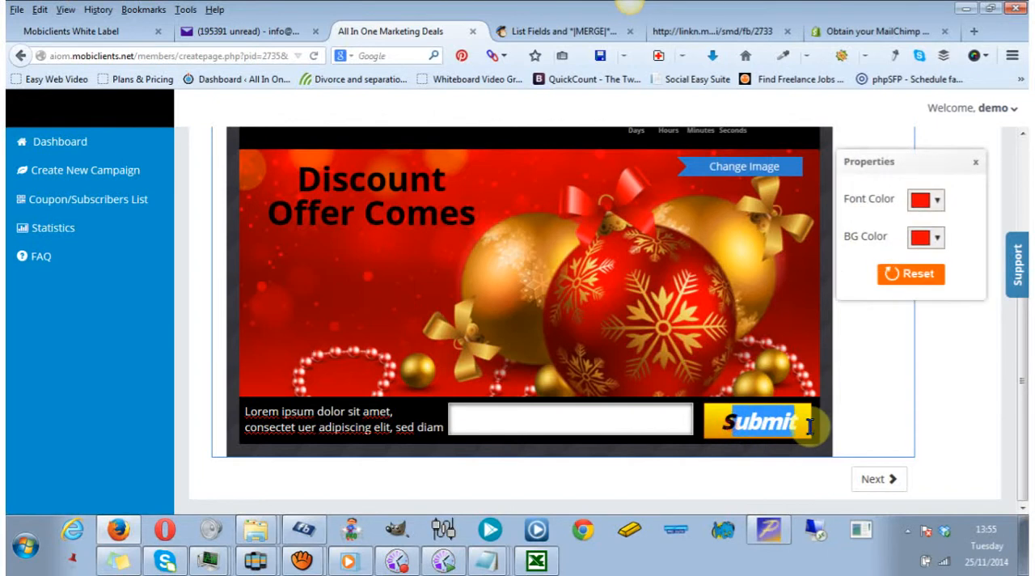
key("BackSpace")
key("BackSpace")
type("Send")
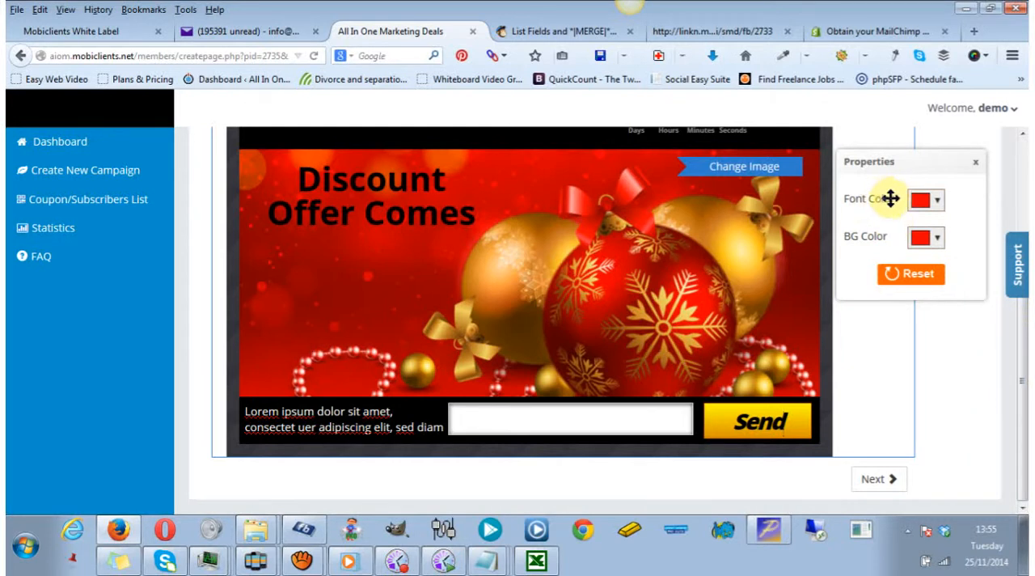
Set the font color of the Send button's text to a slightly softened red.
left_click(939, 202)
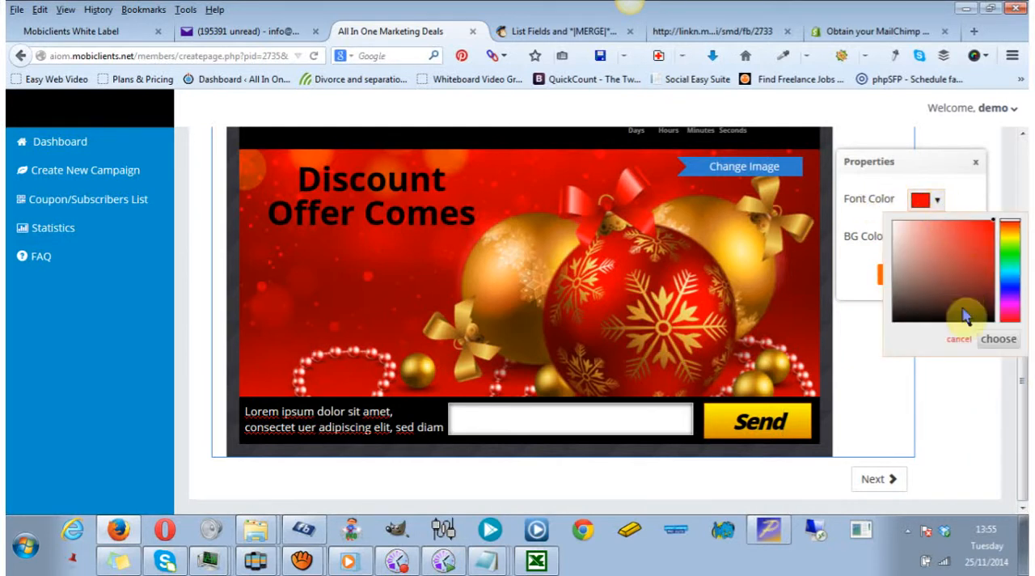
left_click(979, 339)
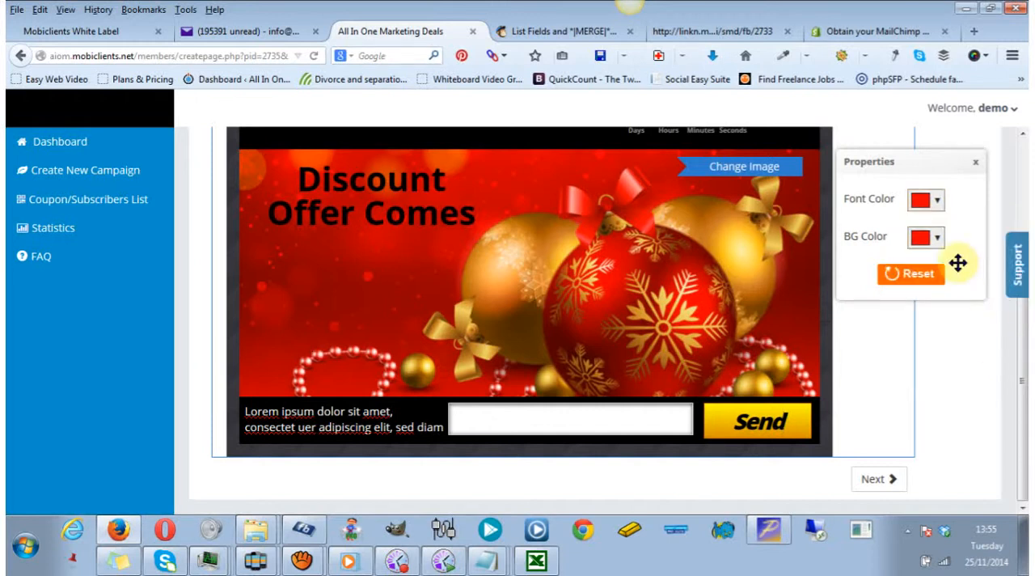
left_click(928, 202)
left_click(975, 232)
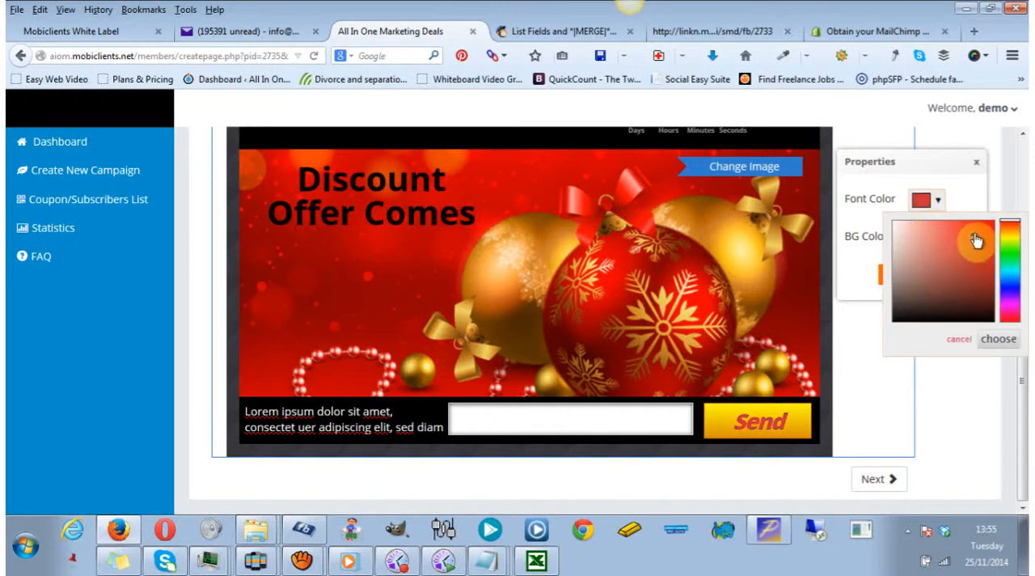
left_click(1013, 263)
left_click_drag(1014, 263, 1013, 226)
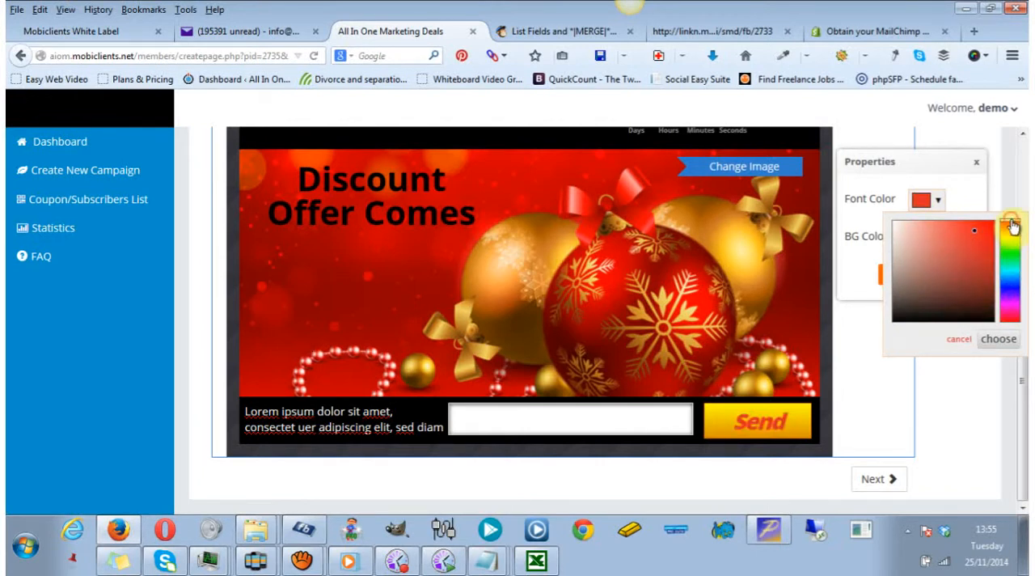
left_click(948, 159)
Set the Send button's background color to blue-violet.
left_click(942, 243)
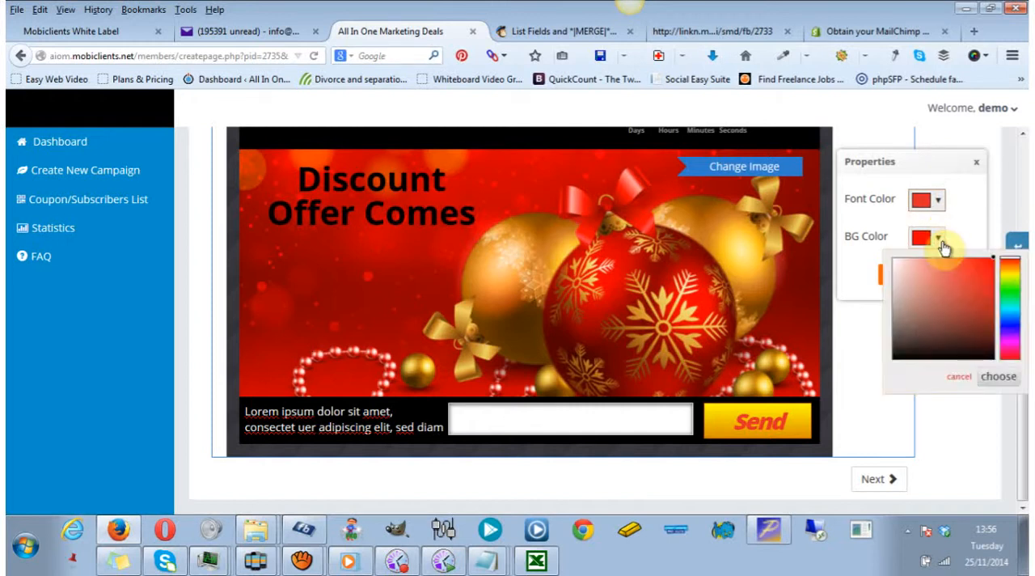
left_click(1012, 332)
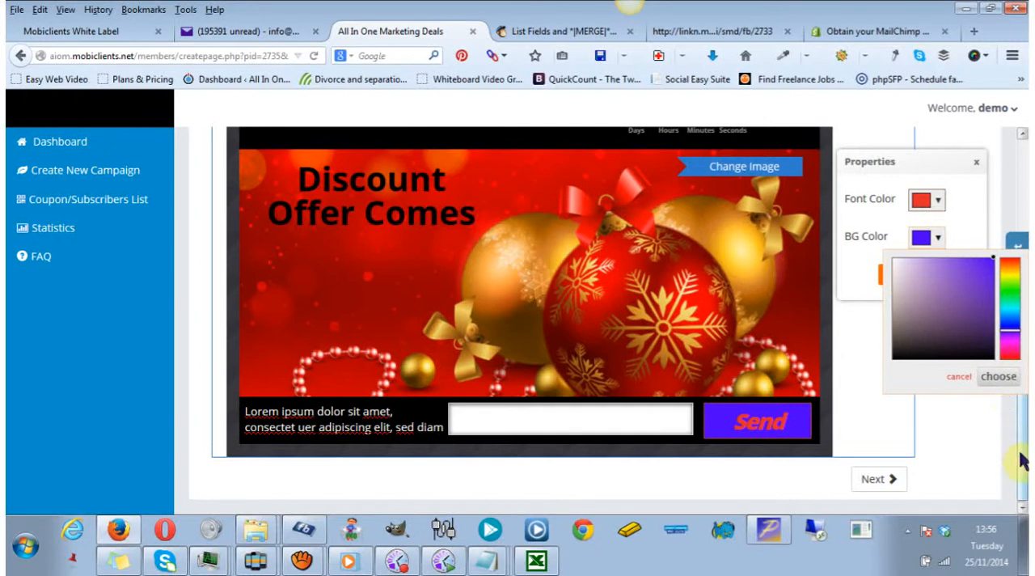
scroll(1021, 451, "up", 1)
left_click_drag(1021, 452, 1016, 235)
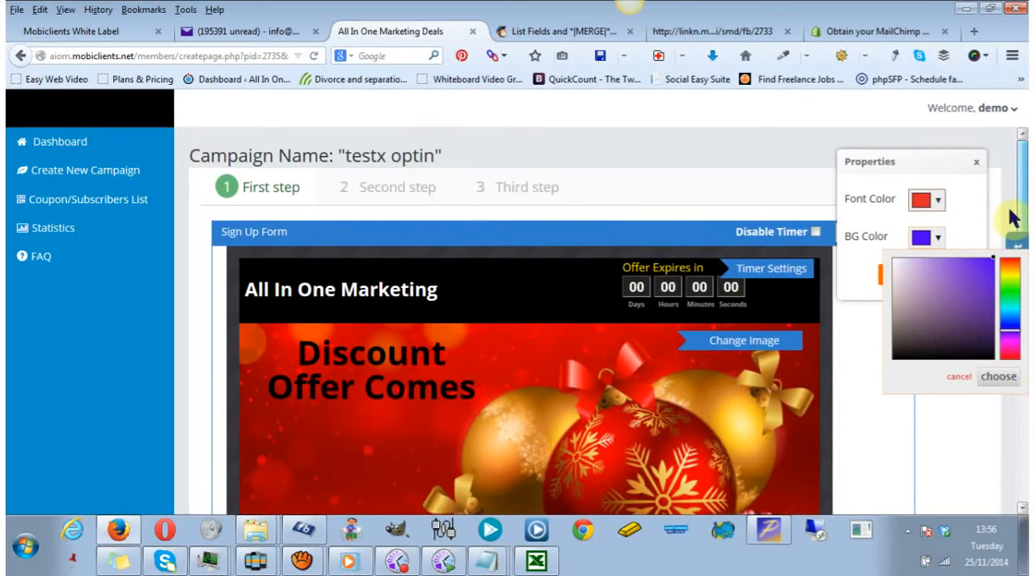
Go to the campaign's second step, Like Gateway, and close the color properties box.
left_click(360, 194)
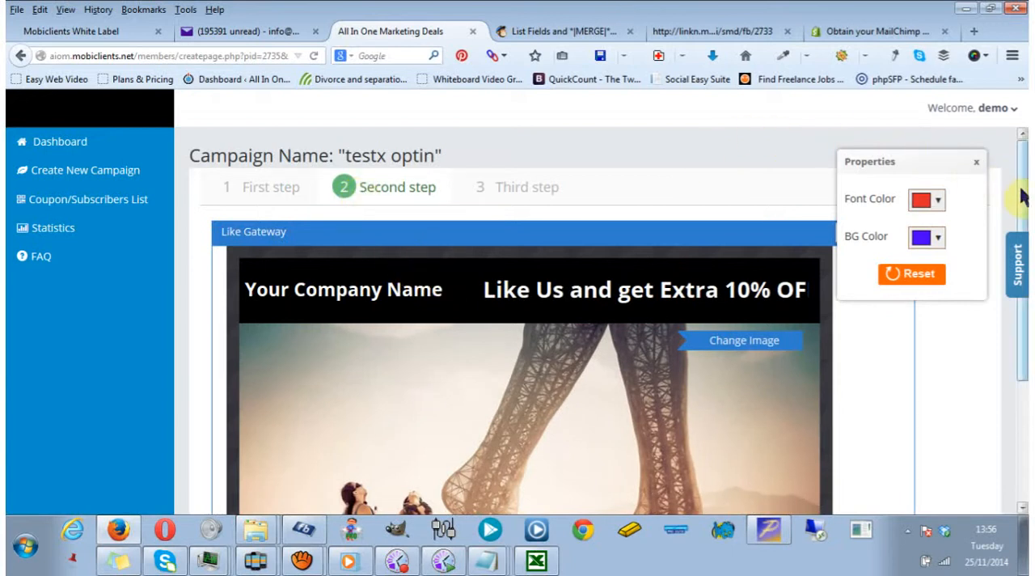
mouse_move(1025, 194)
left_mouse_down()
mouse_move(1024, 253)
mouse_move(1023, 184)
mouse_move(1025, 207)
left_mouse_up()
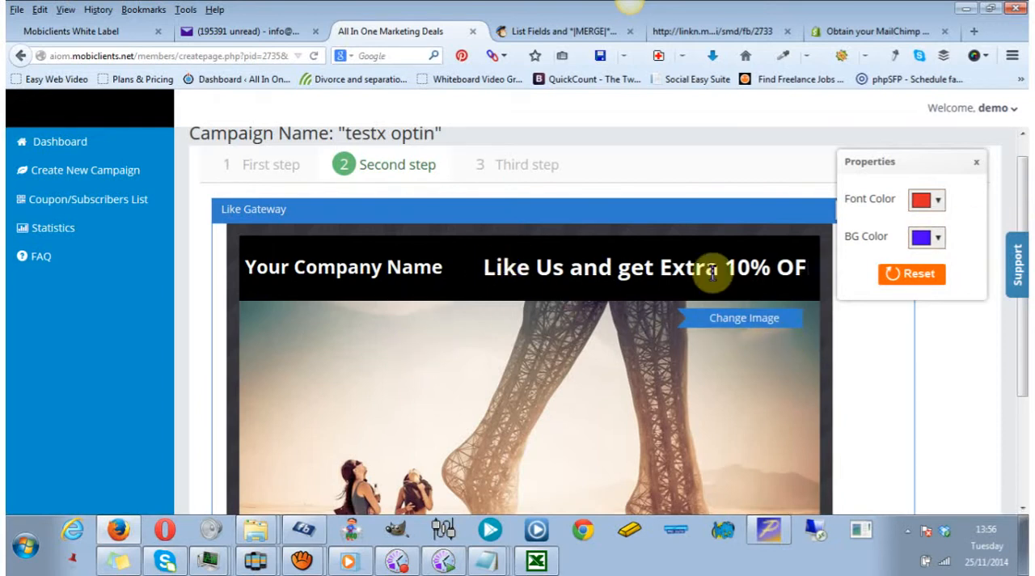
left_click(977, 163)
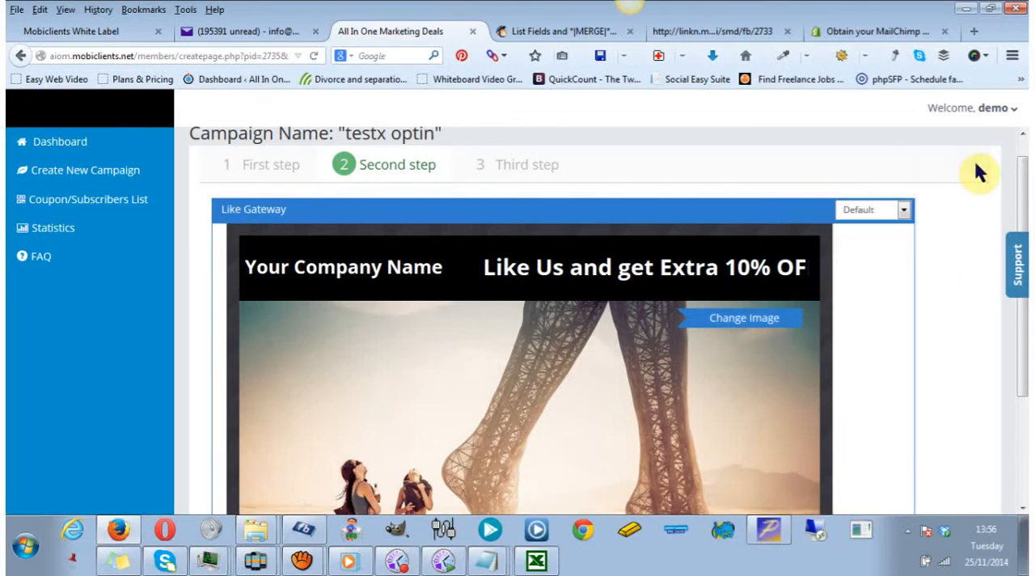
Try the Disabled option for the Like Gateway and return it to Default.
left_click(904, 211)
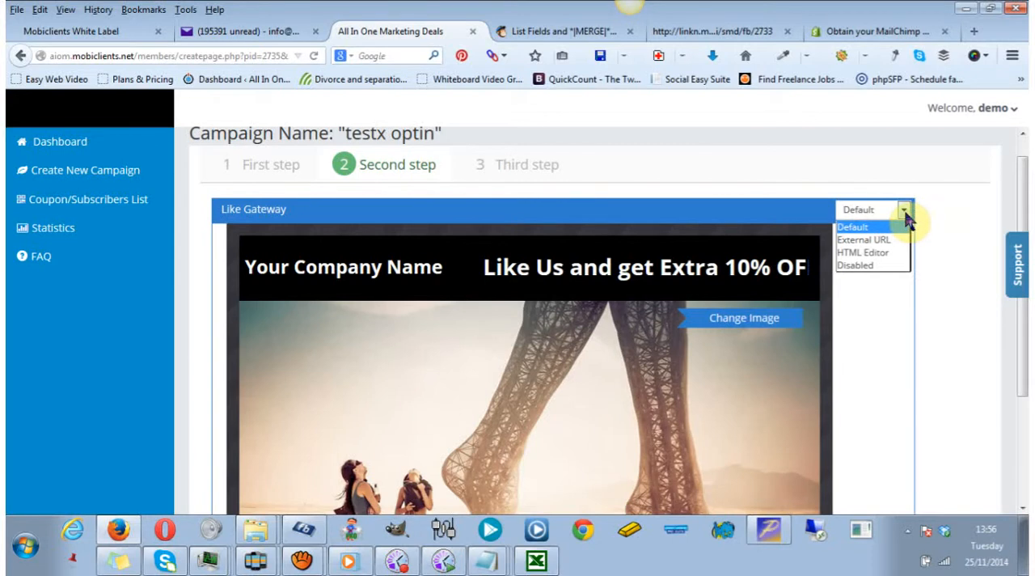
left_click(883, 265)
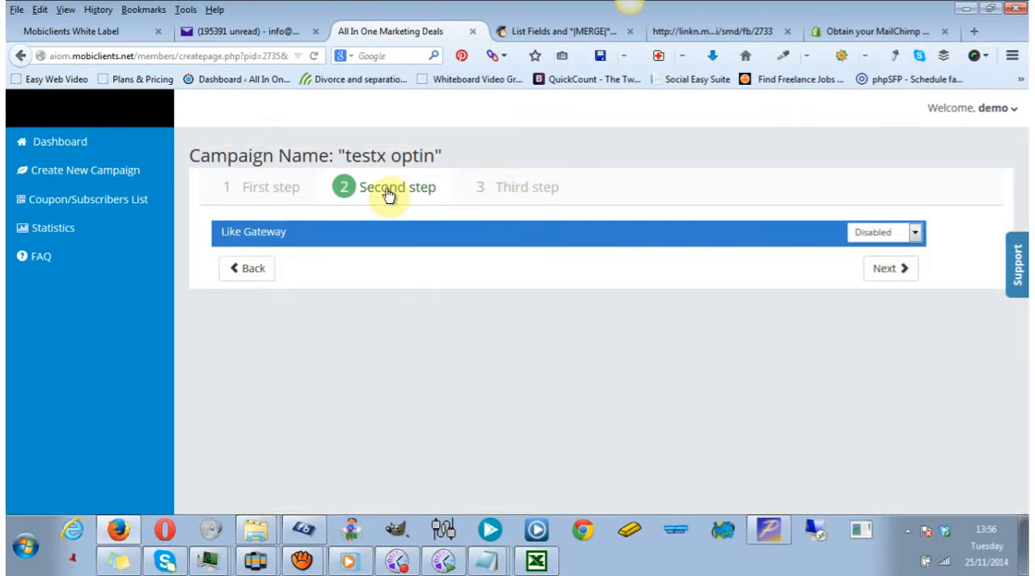
left_click(916, 237)
left_click(909, 250)
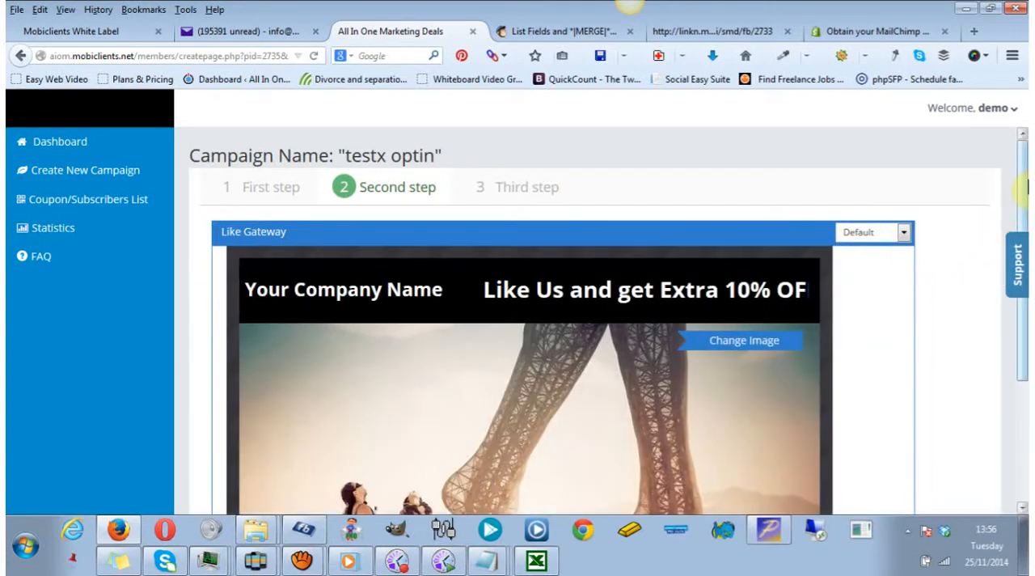
Look over the default Like Gateway page and go on to the third step, Final Page.
scroll(1022, 277, "down", 3)
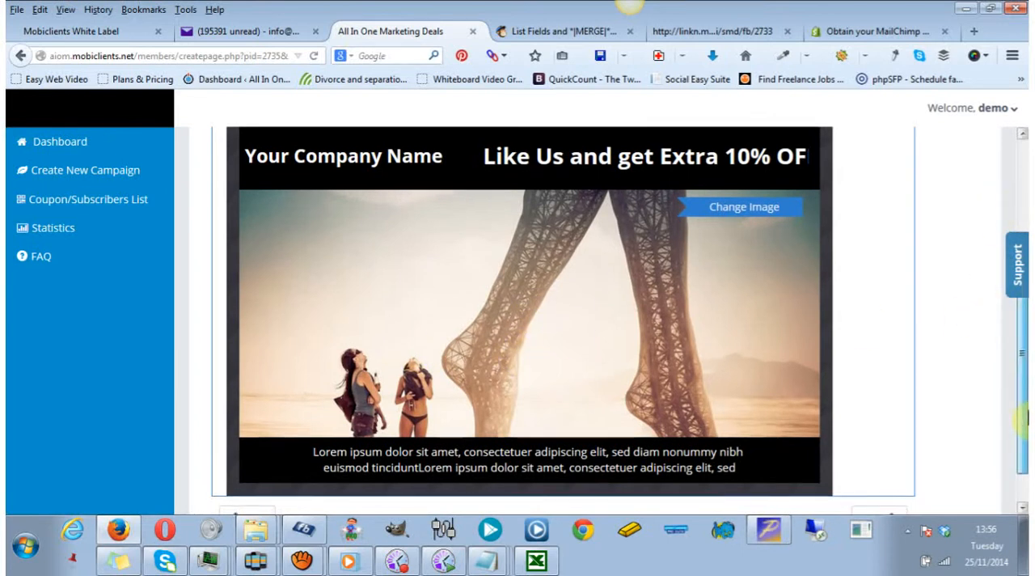
scroll(1024, 442, "down", 1)
scroll(1024, 442, "up", 1)
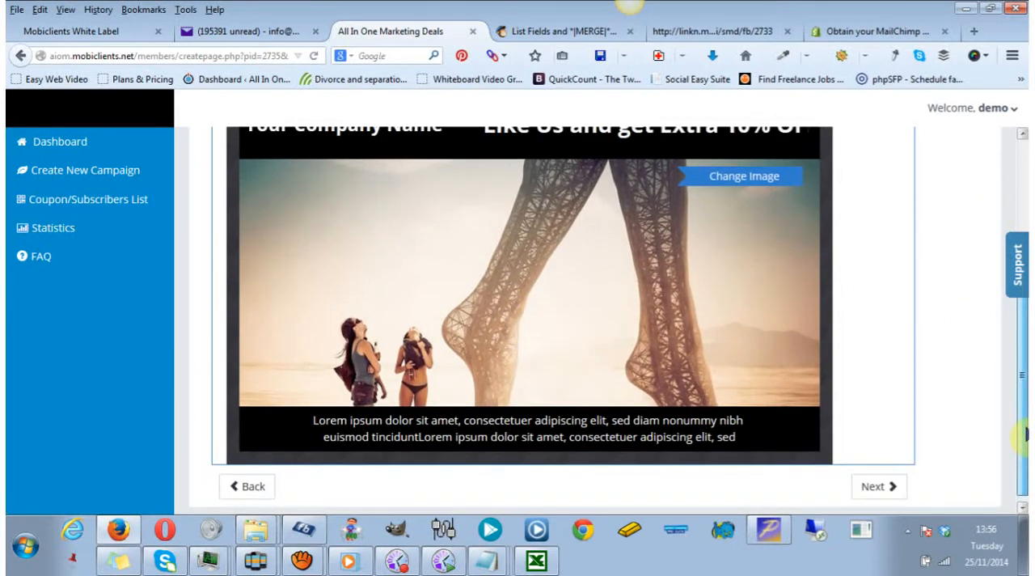
scroll(1024, 442, "up", 4)
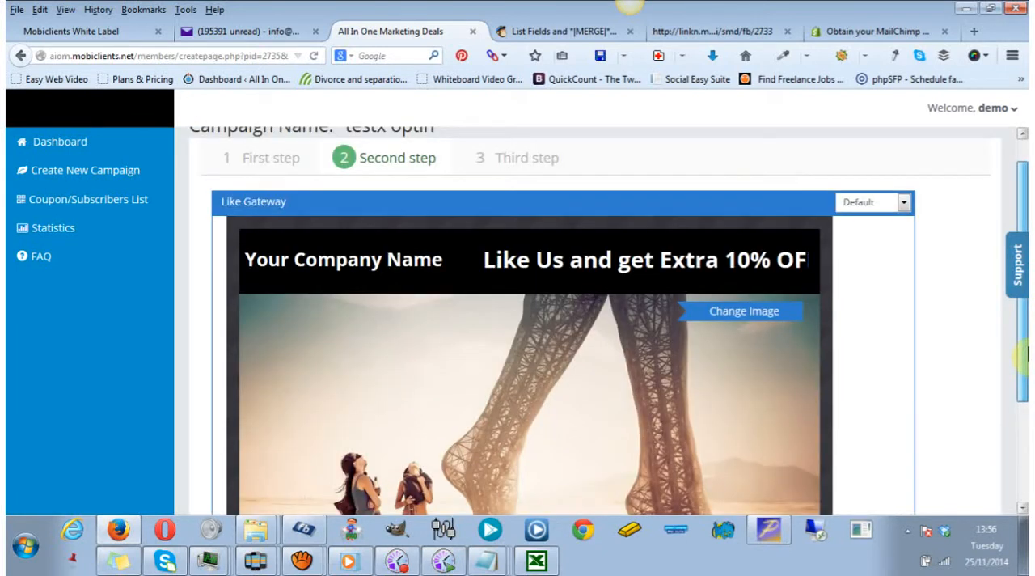
left_click(523, 201)
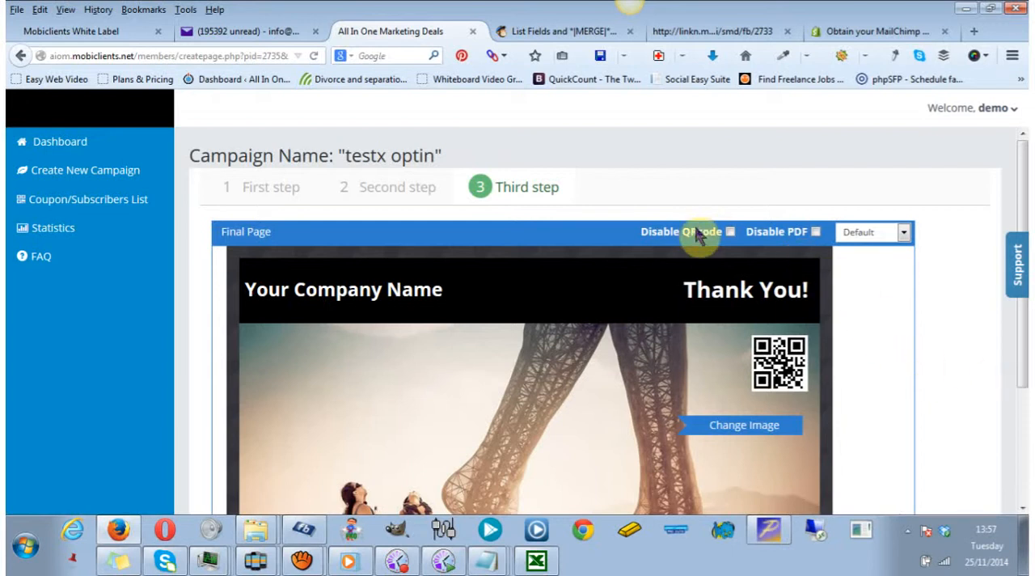
View the coupon type options in the Final Page's coupon settings and close them without changing anything.
scroll(1026, 348, "down", 2)
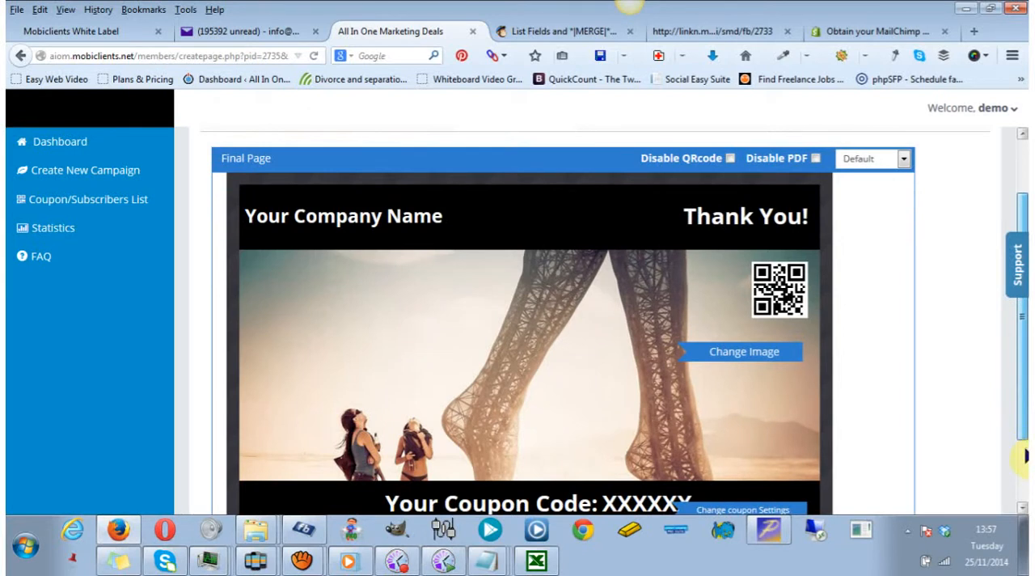
scroll(1025, 461, "down", 2)
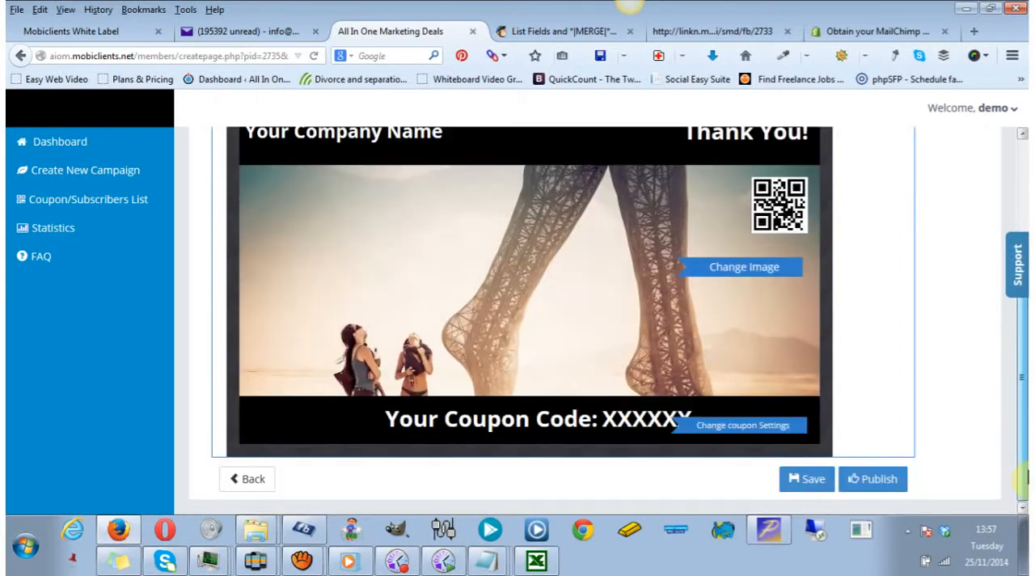
left_click(717, 431)
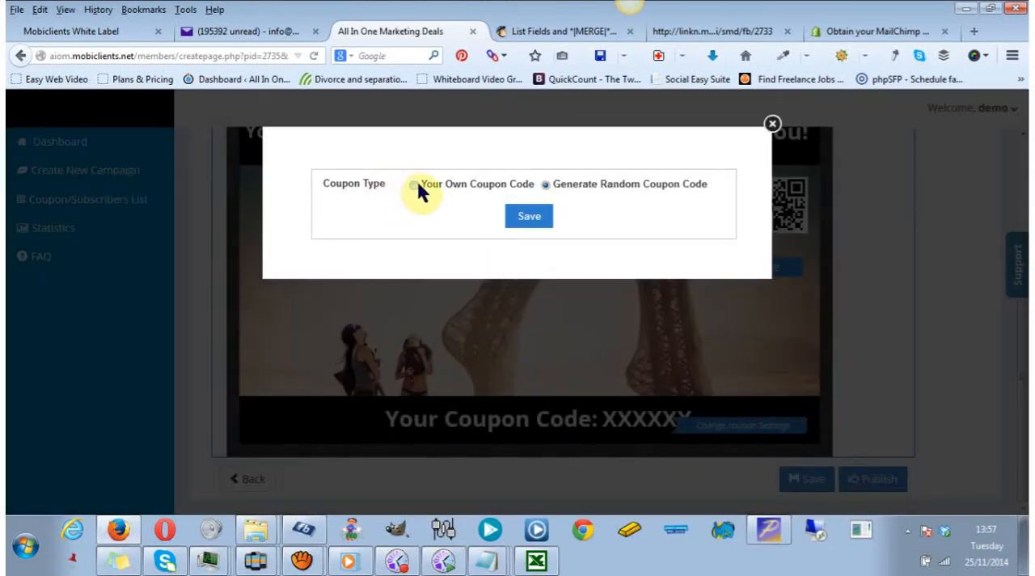
left_click(772, 125)
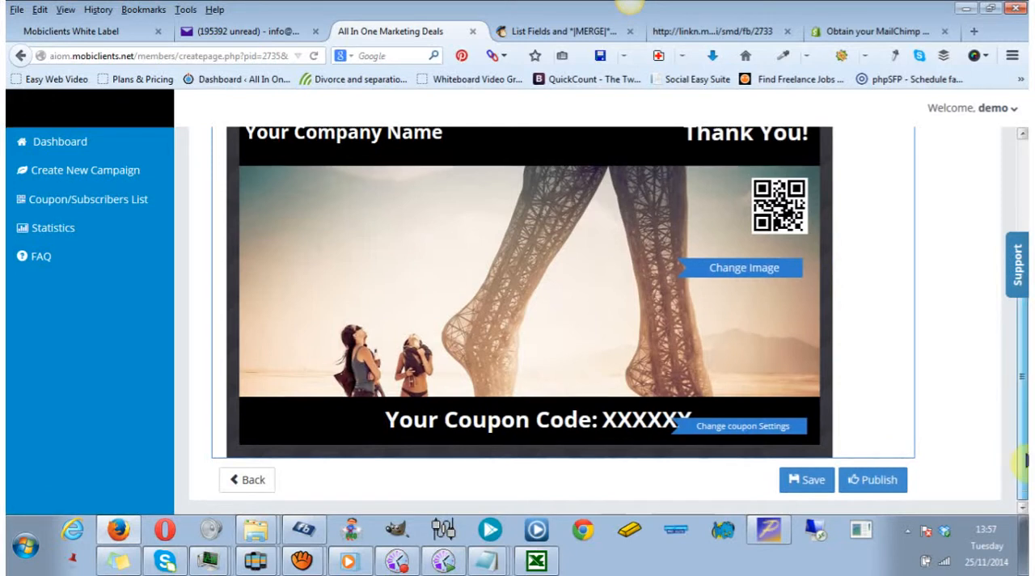
Publish the "testx optin" campaign.
scroll(1024, 461, "up", 3)
scroll(1024, 464, "down", 3)
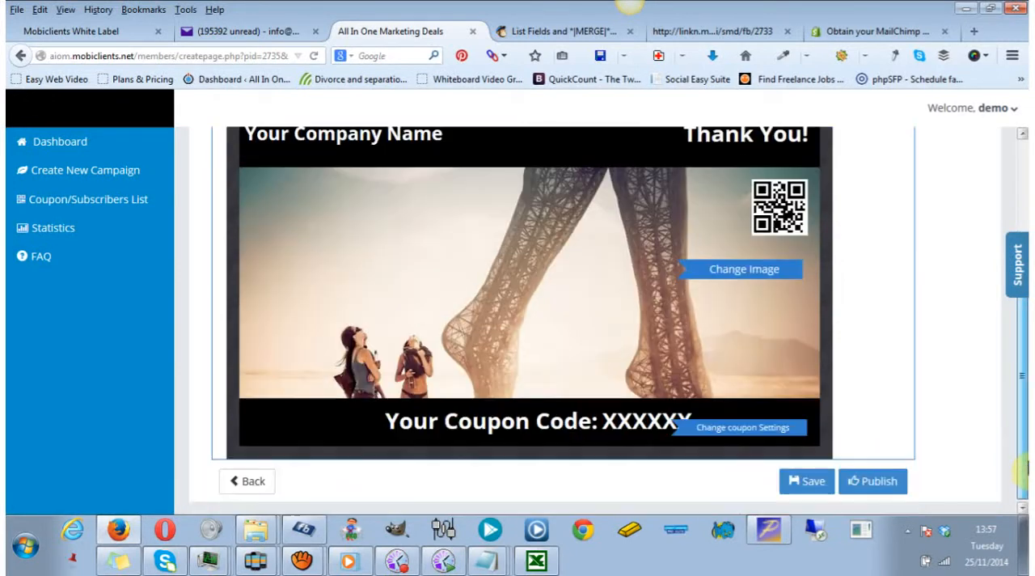
left_click_drag(1028, 468, 1028, 486)
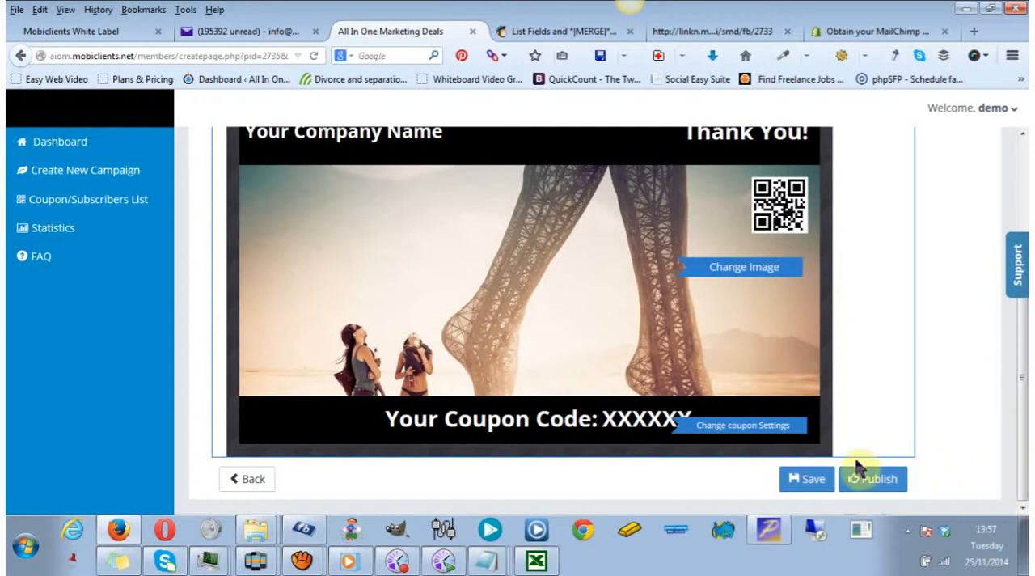
left_click(862, 484)
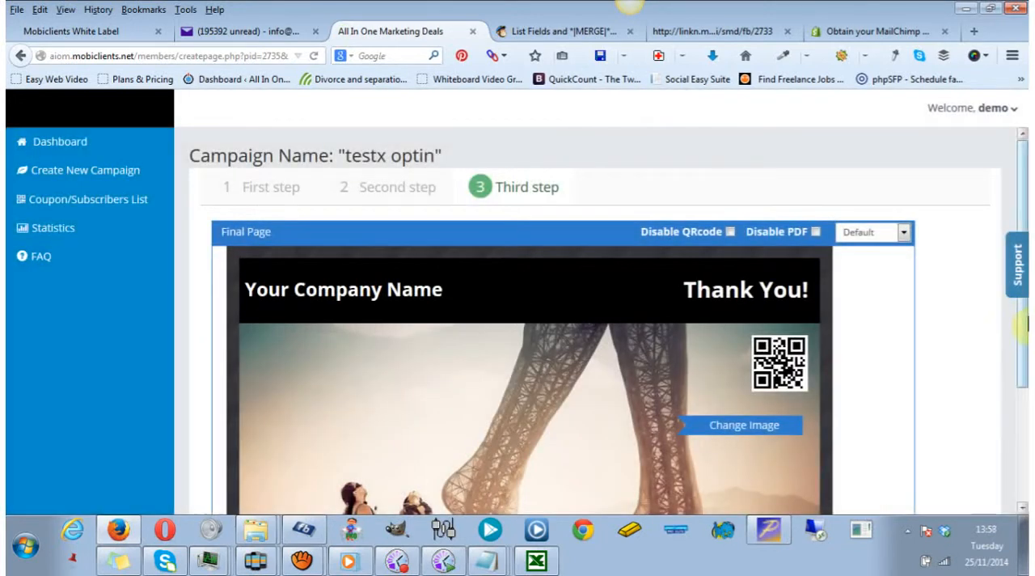
Start installing the campaign on the Blackburn Alarms Facebook page, view the available tabs and leave without installing.
left_click_drag(1024, 348, 1022, 567)
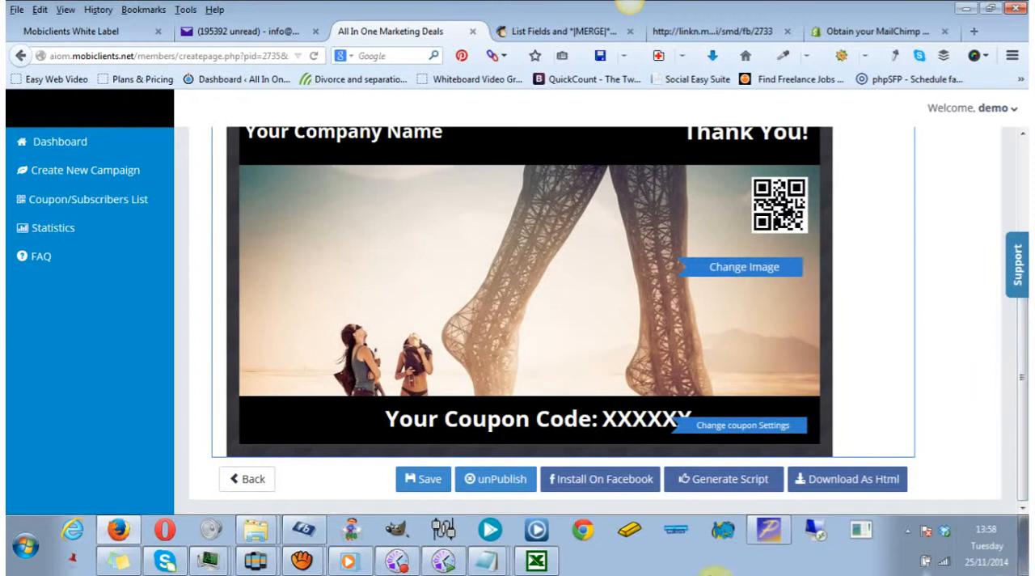
left_click(603, 481)
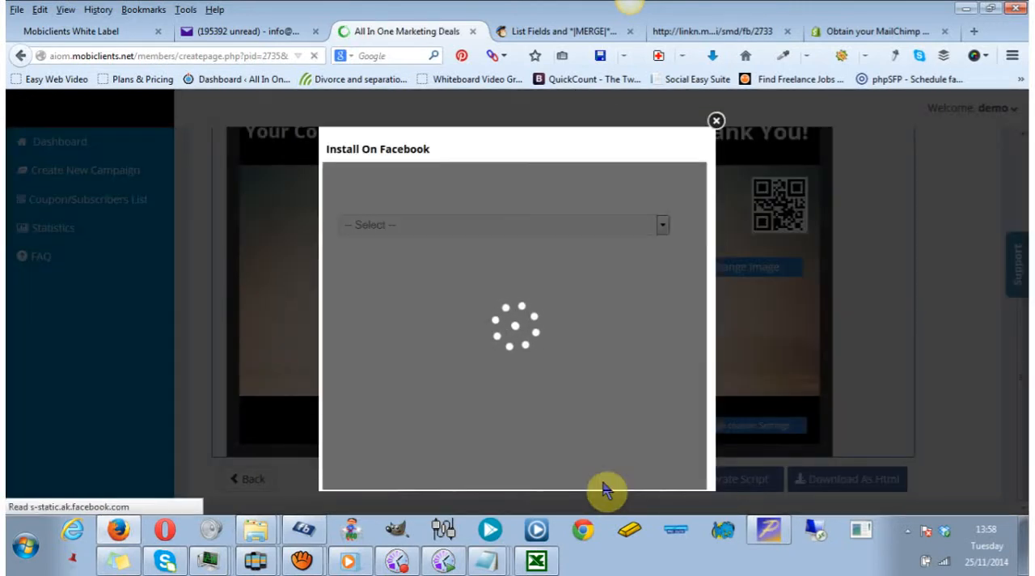
left_click(661, 228)
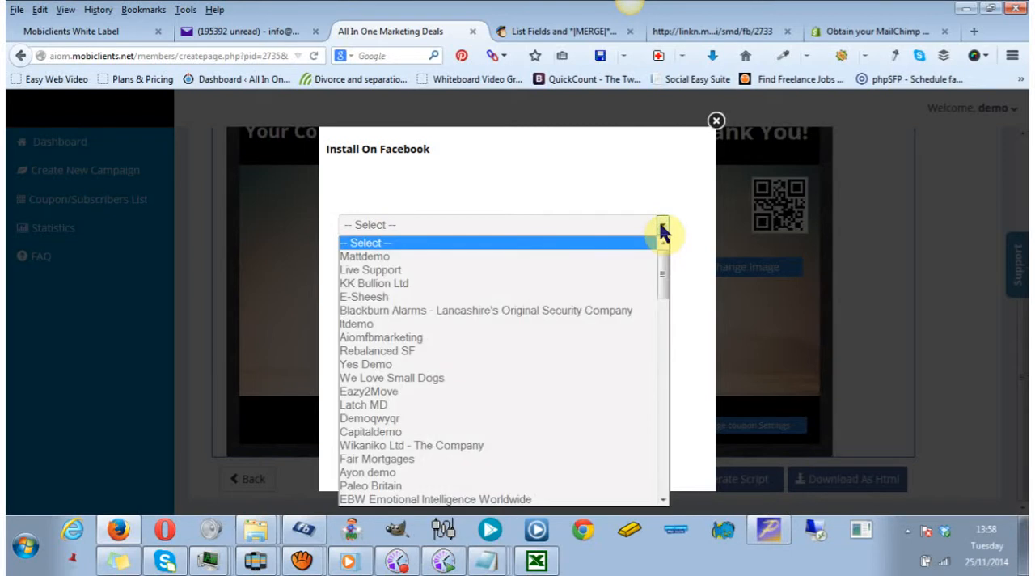
left_click(540, 310)
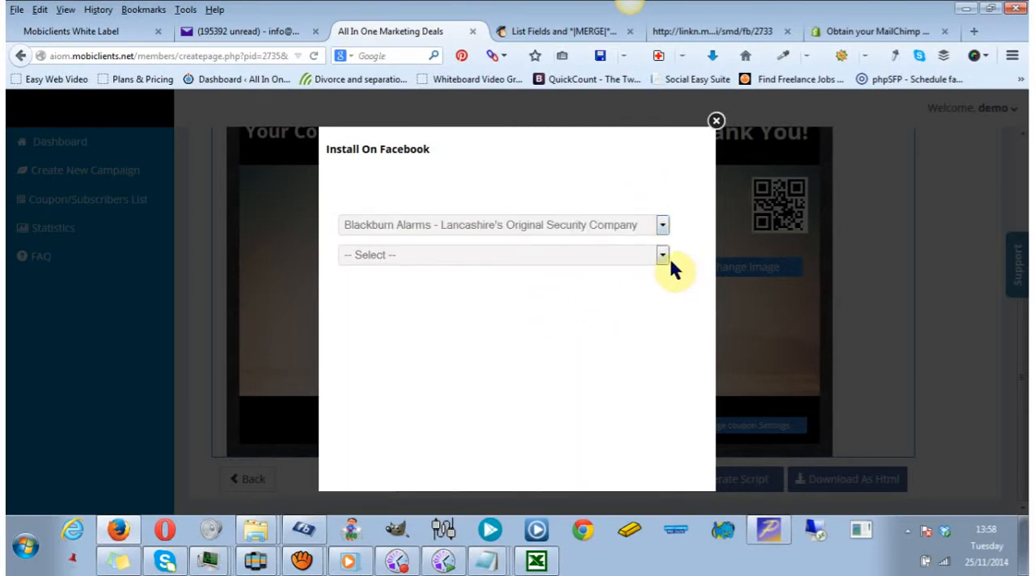
left_click(663, 255)
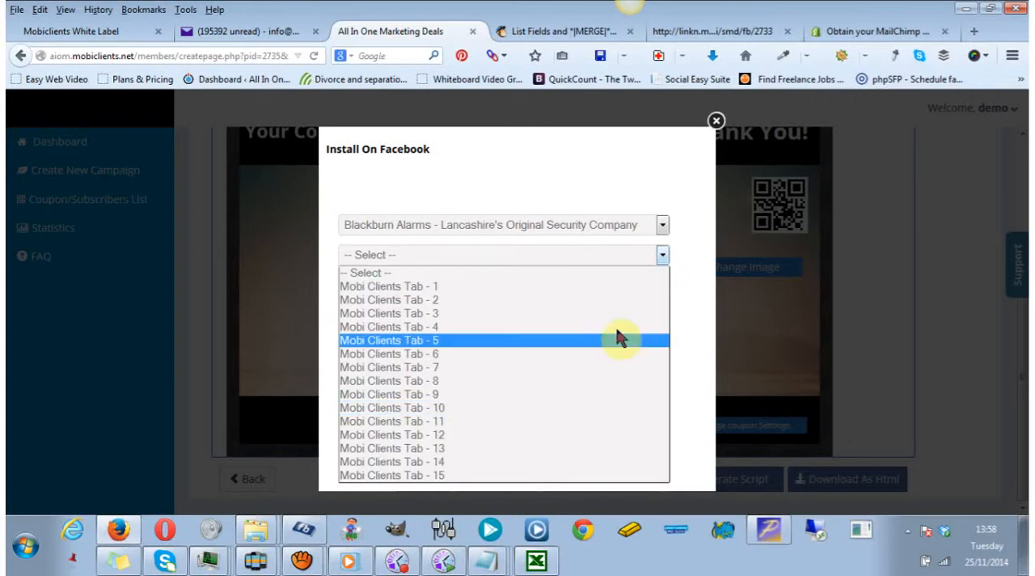
left_click(717, 123)
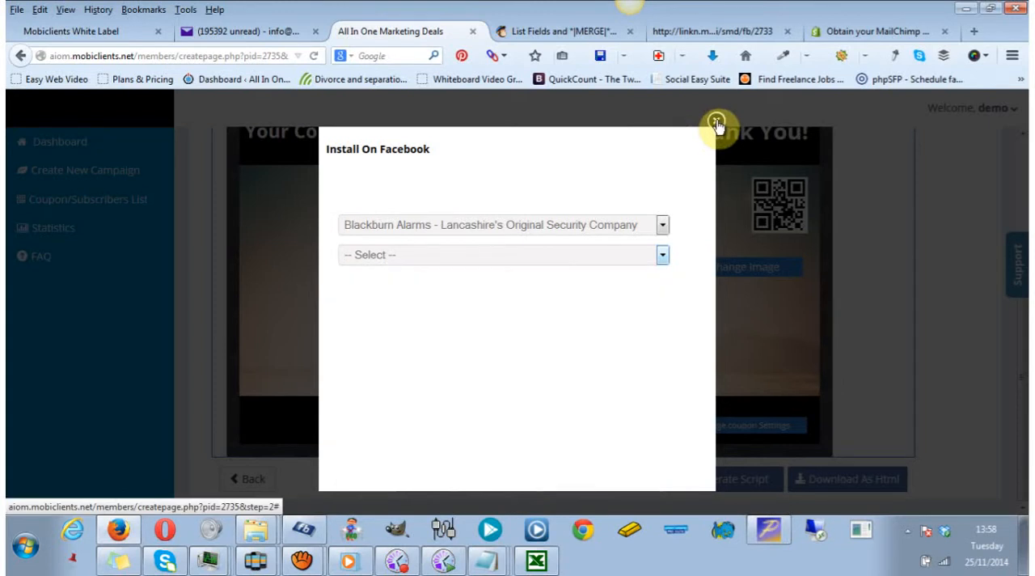
left_click(716, 122)
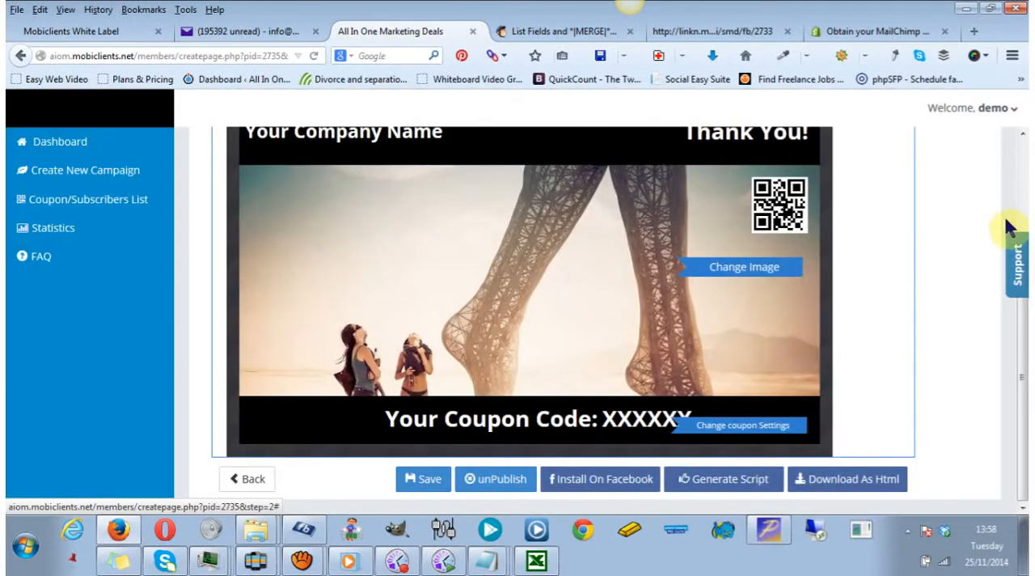
Generate the campaign's website script and copy the whole iframe code into a new Notepad document.
left_click(728, 478)
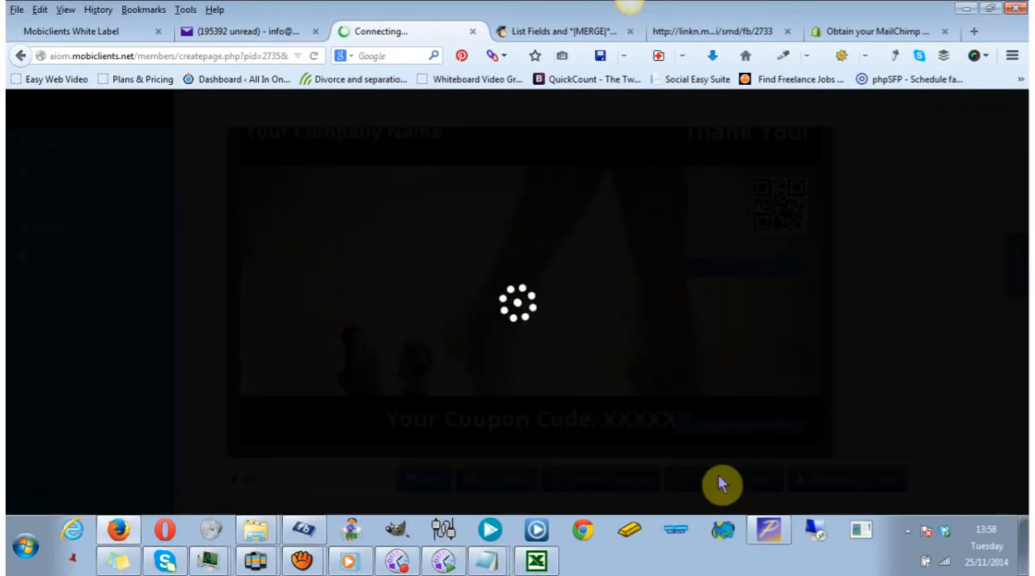
double_click(514, 203)
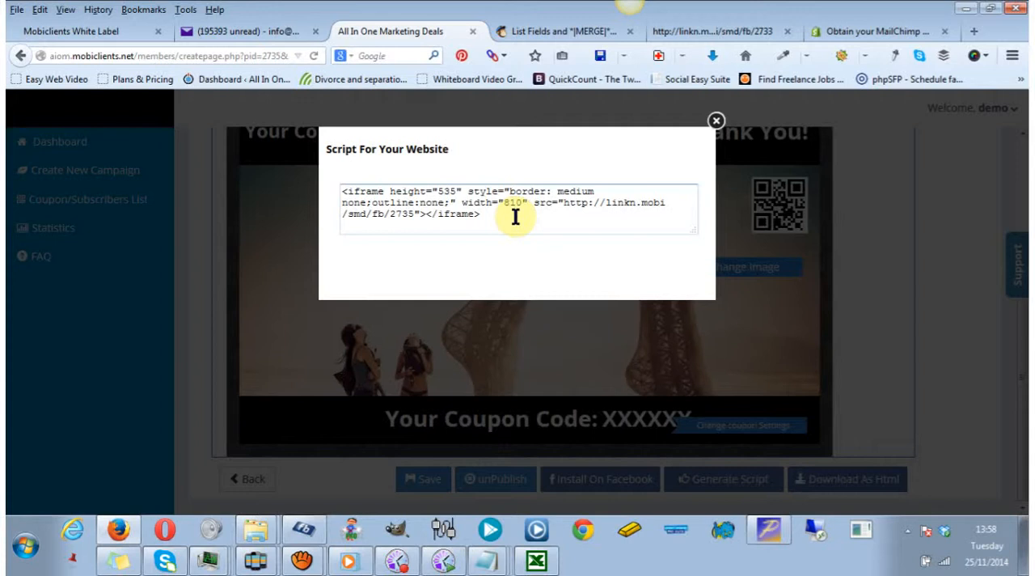
key("ctrl+a")
key("ctrl+c")
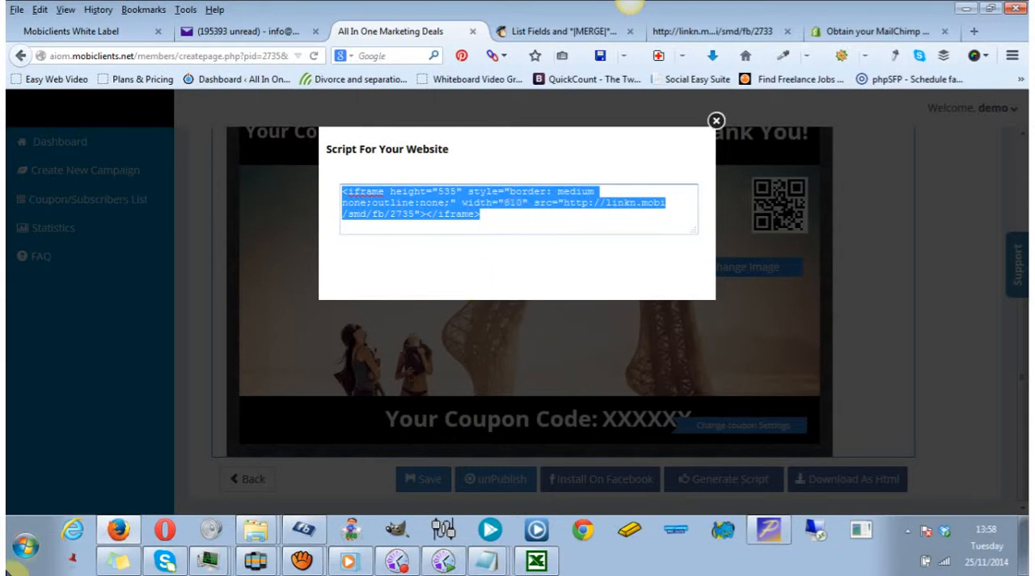
left_click(25, 550)
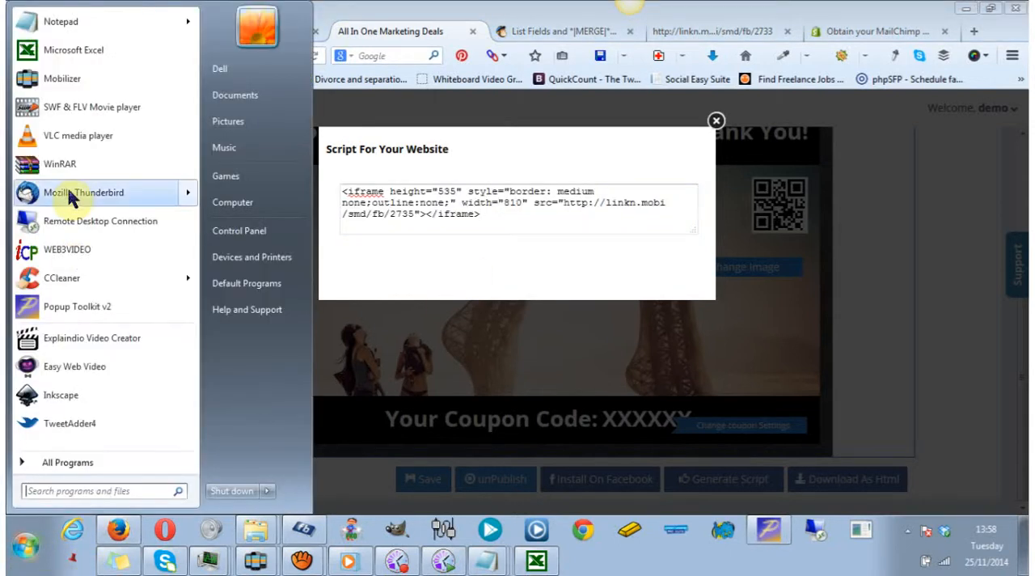
left_click(76, 19)
key("ctrl+v")
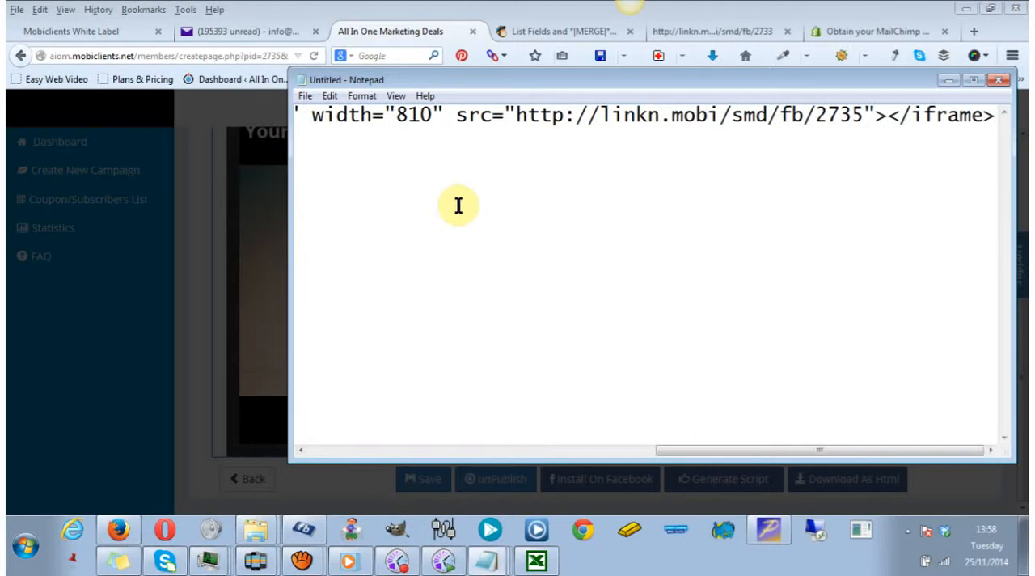
left_click(518, 115)
left_click_drag(517, 116, 858, 116)
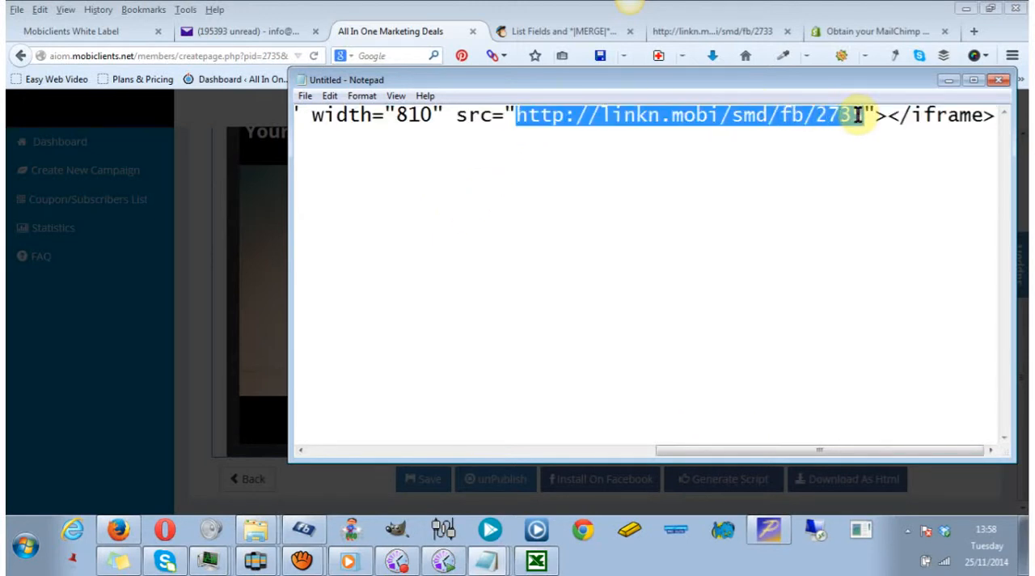
left_click(974, 31)
type("http://linkn.mobi/smd/fb/2735")
key("Return")
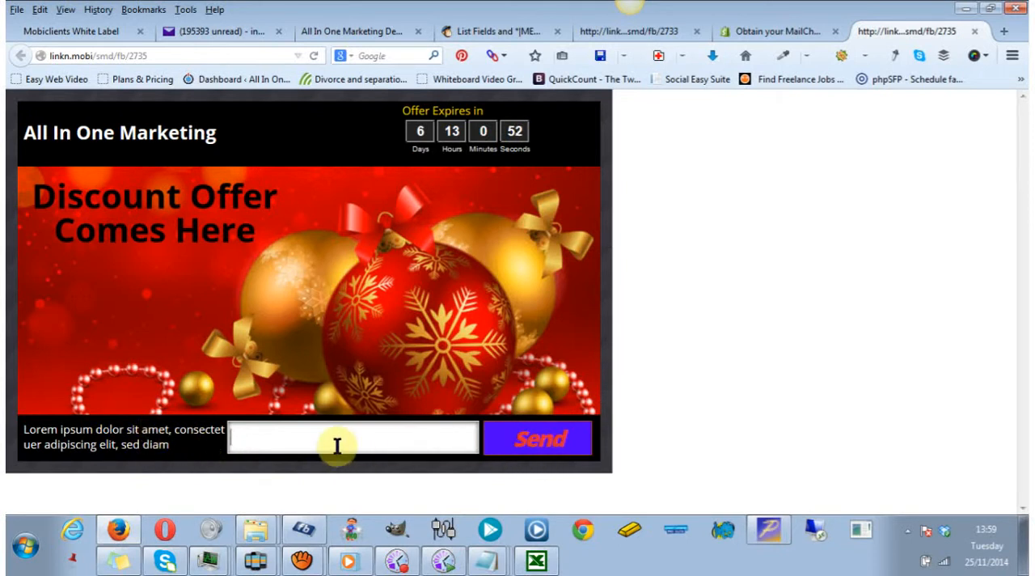
Submit an e-mail address in the published sign-up form and download the coupon as a PDF.
left_click(535, 444)
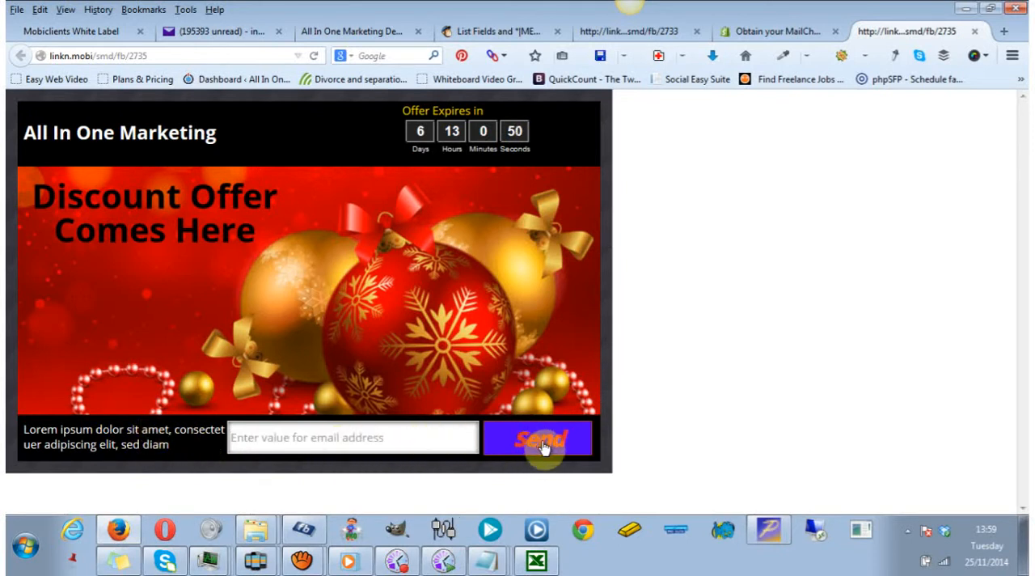
left_click(388, 438)
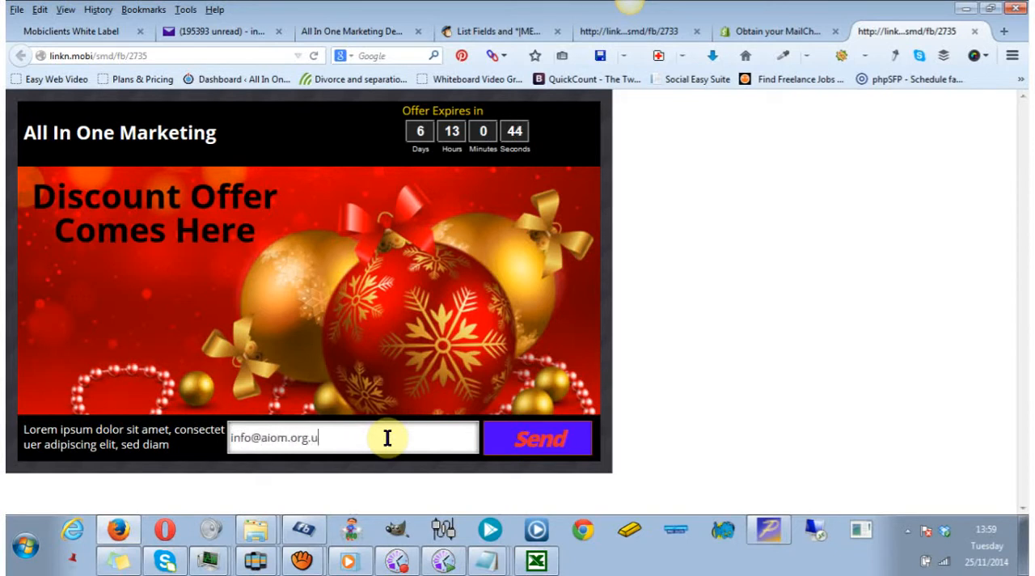
left_click(539, 447)
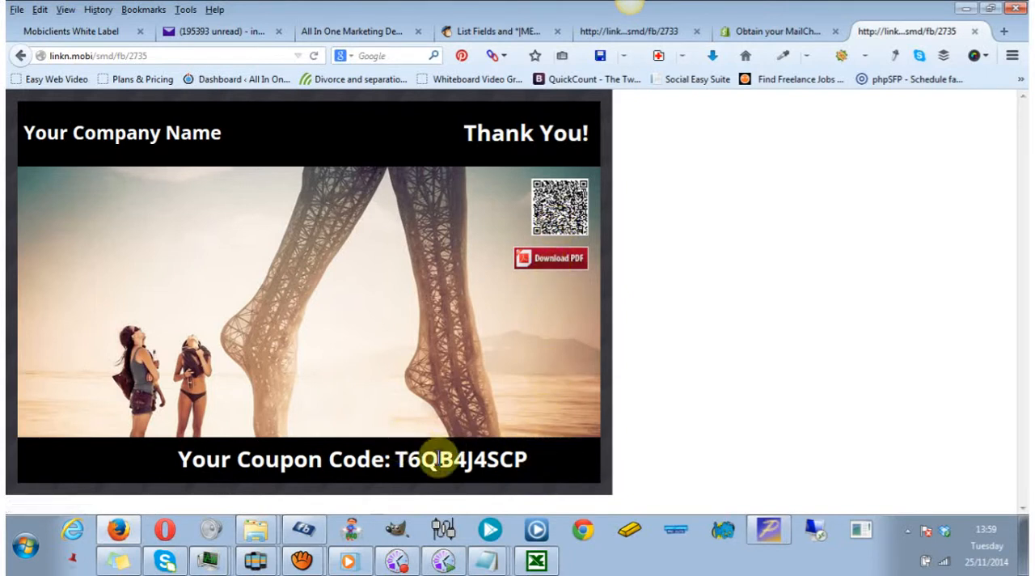
left_click(552, 266)
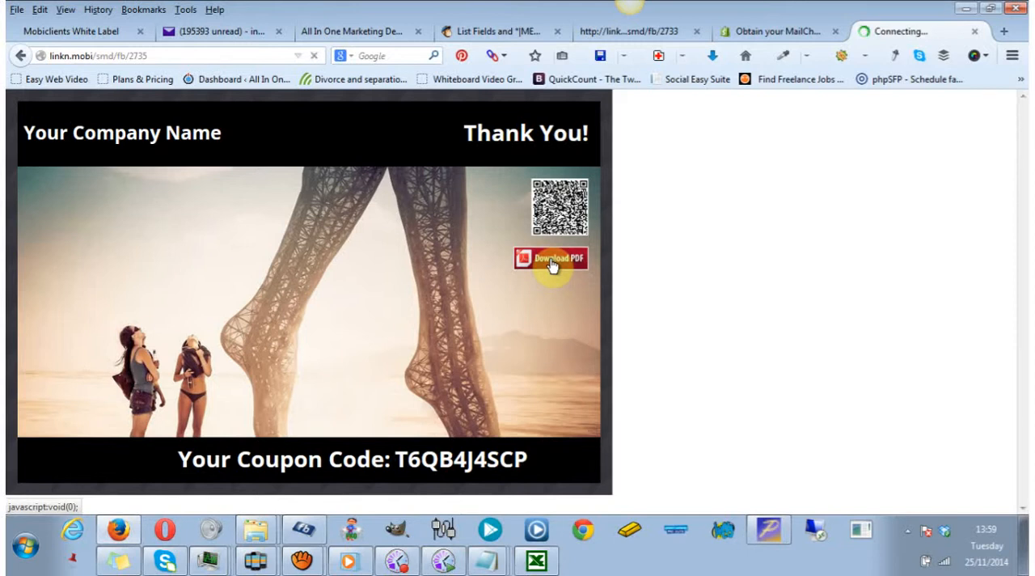
Open coupon.pdf in Adobe Reader, review the voucher from its offer details to the QR code, and return to Firefox.
left_click(418, 272)
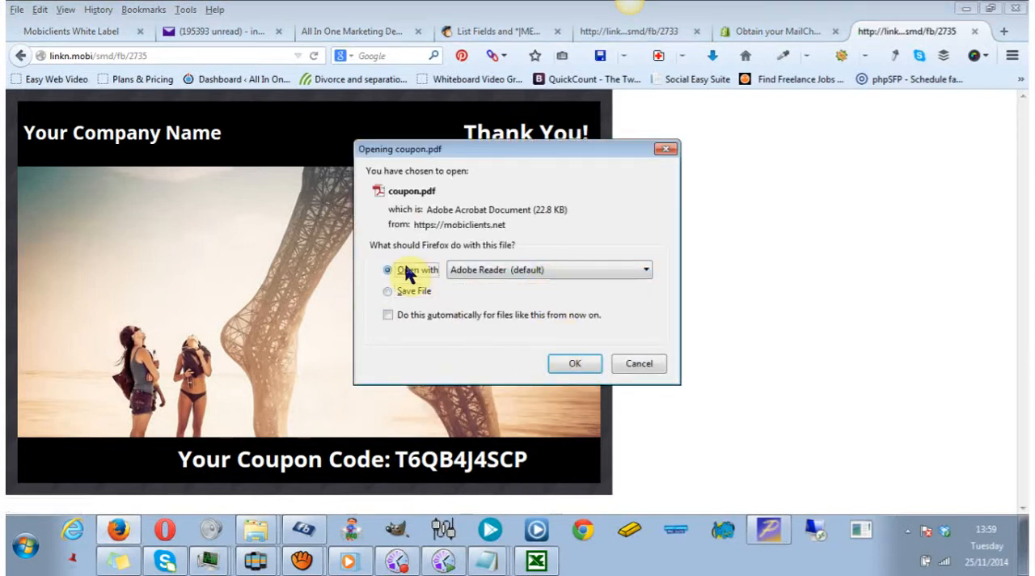
left_click(574, 364)
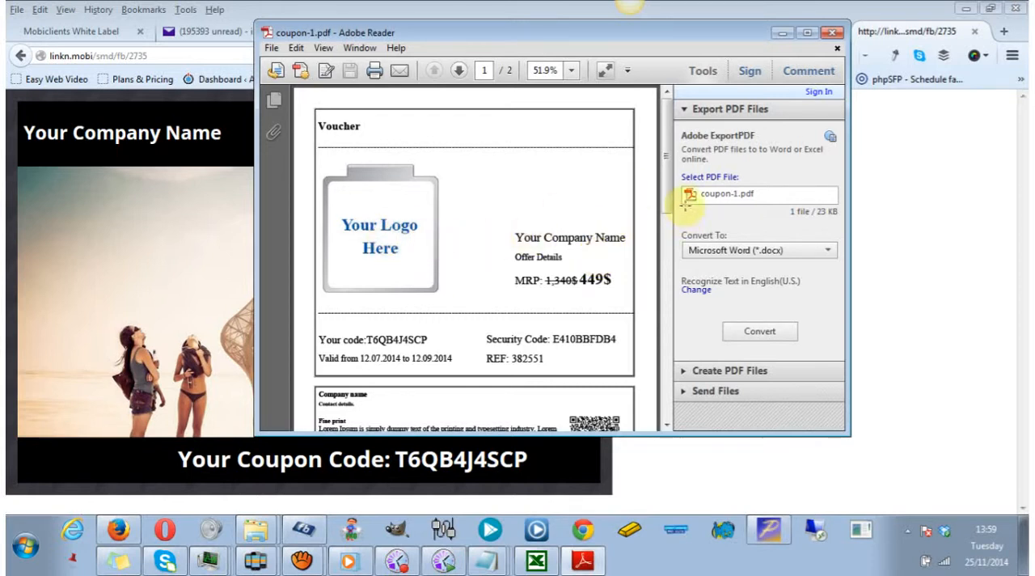
left_click_drag(666, 176, 663, 206)
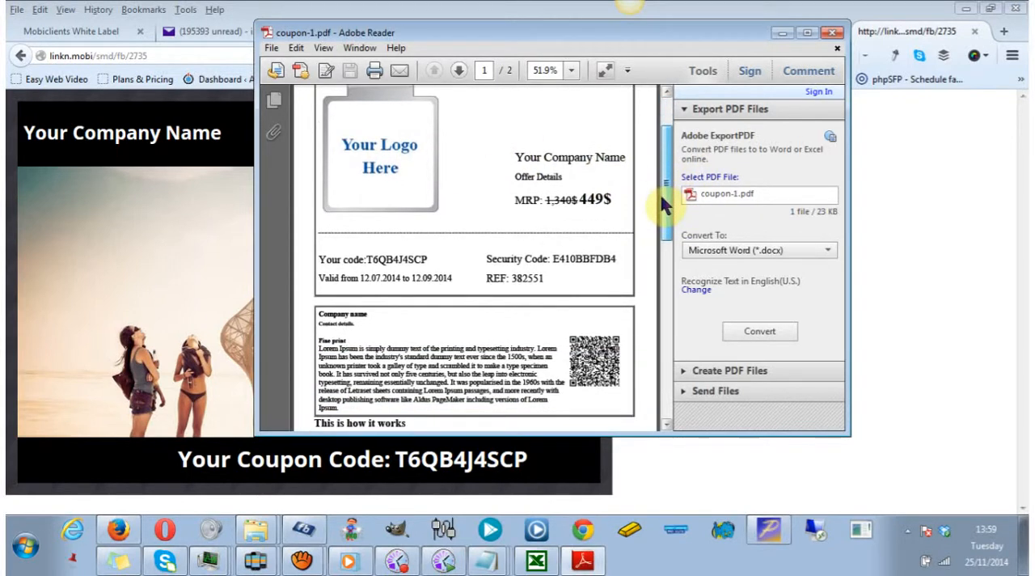
left_click_drag(665, 226, 665, 240)
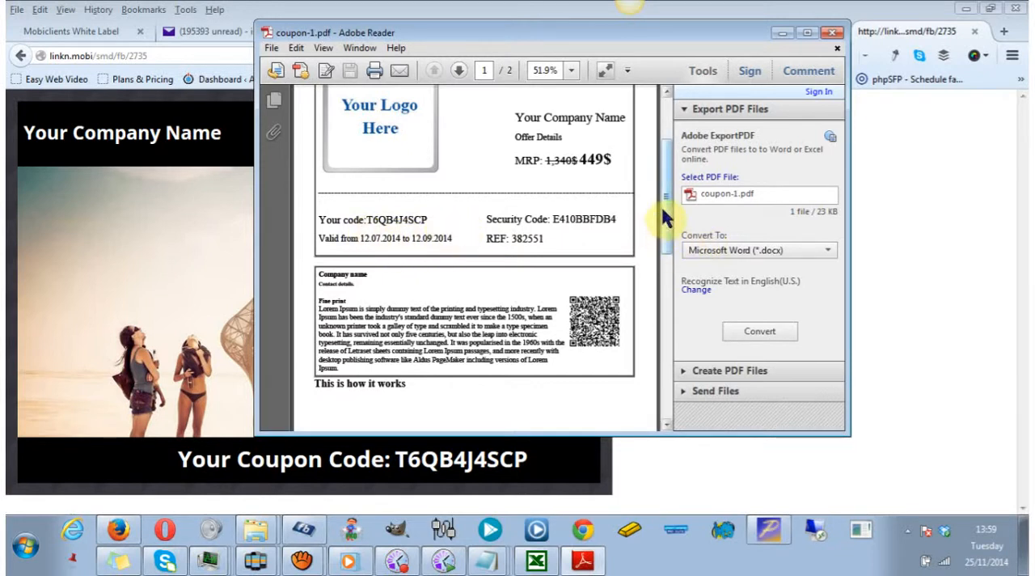
left_click_drag(665, 217, 678, 254)
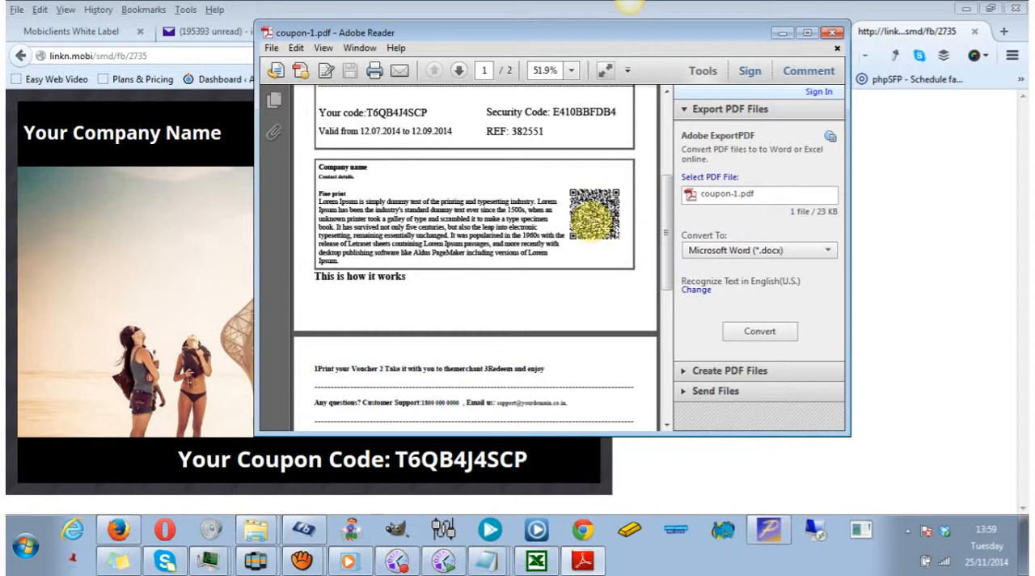
left_click(928, 279)
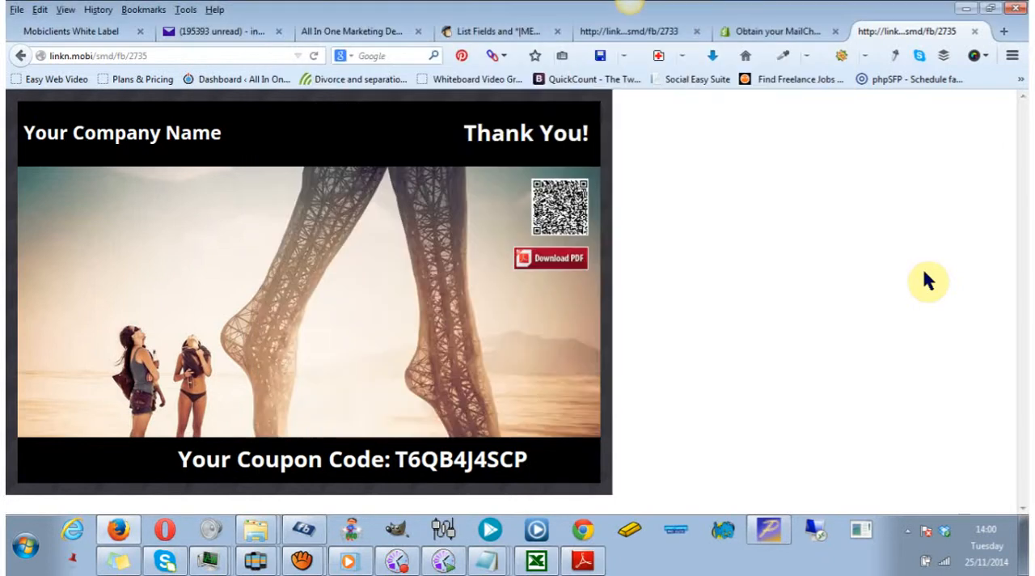
Close the website script window in the campaign editor and open the coupon and subscribers list.
left_click(320, 32)
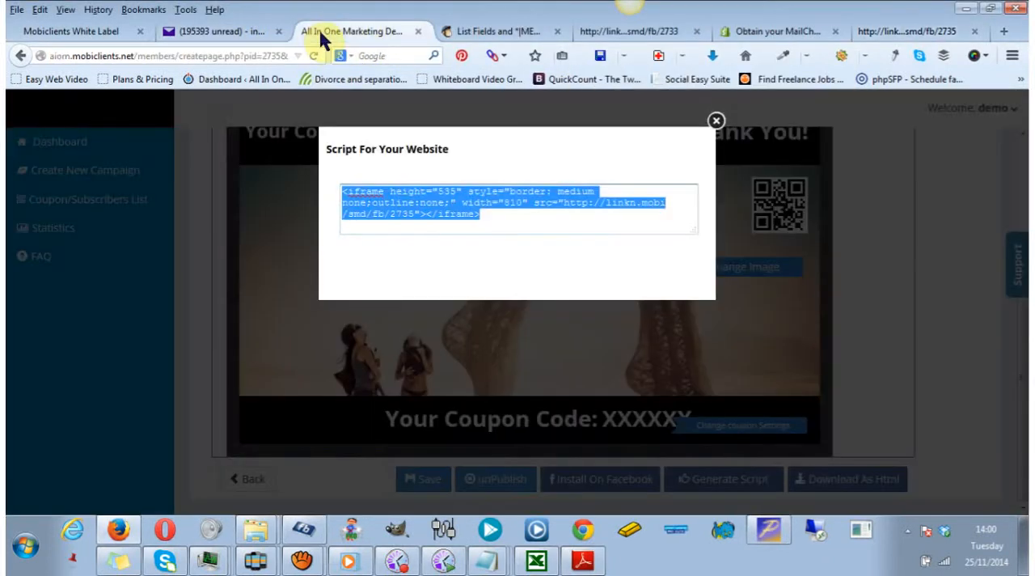
left_click(715, 123)
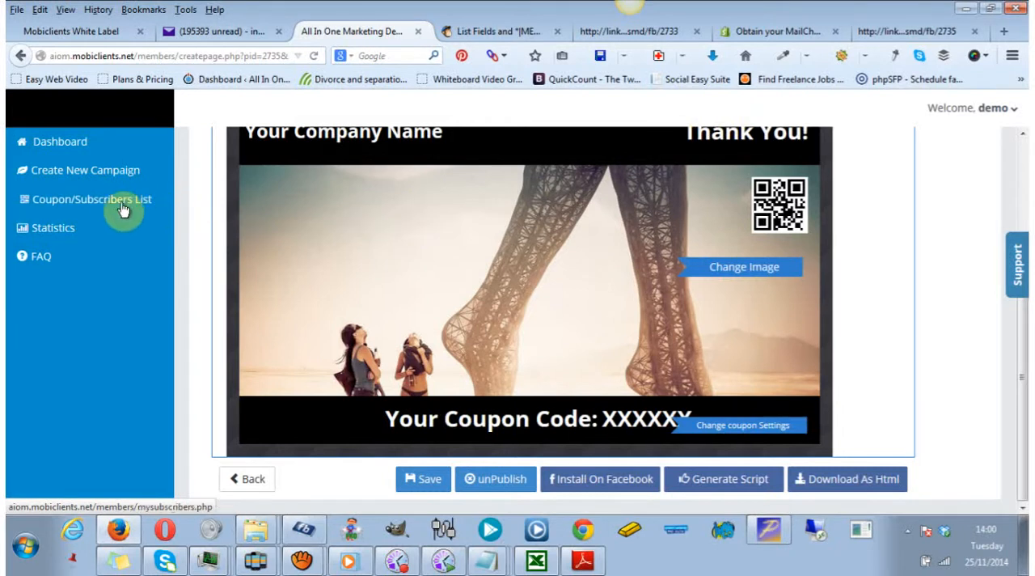
left_click(44, 146)
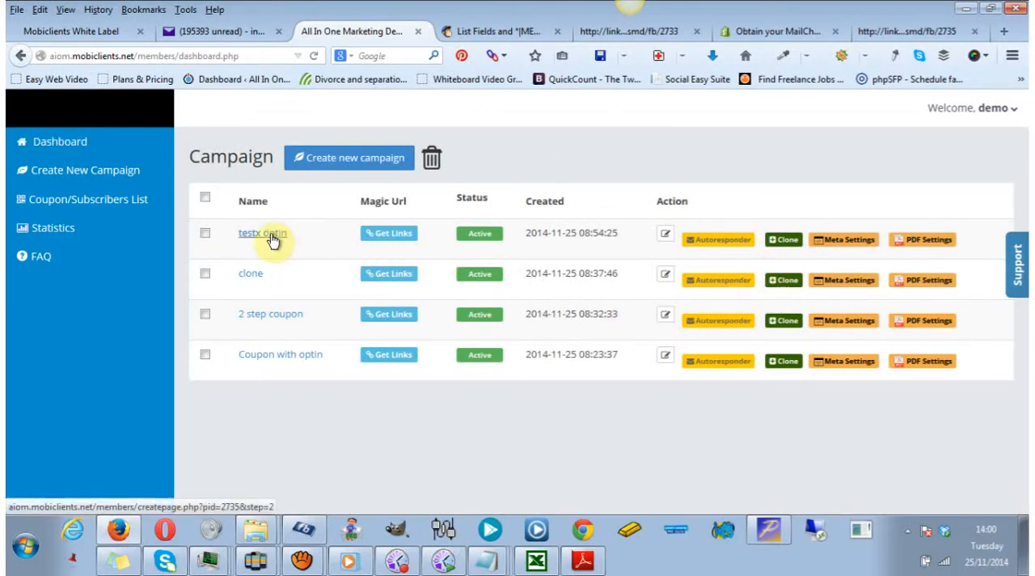
left_click(134, 207)
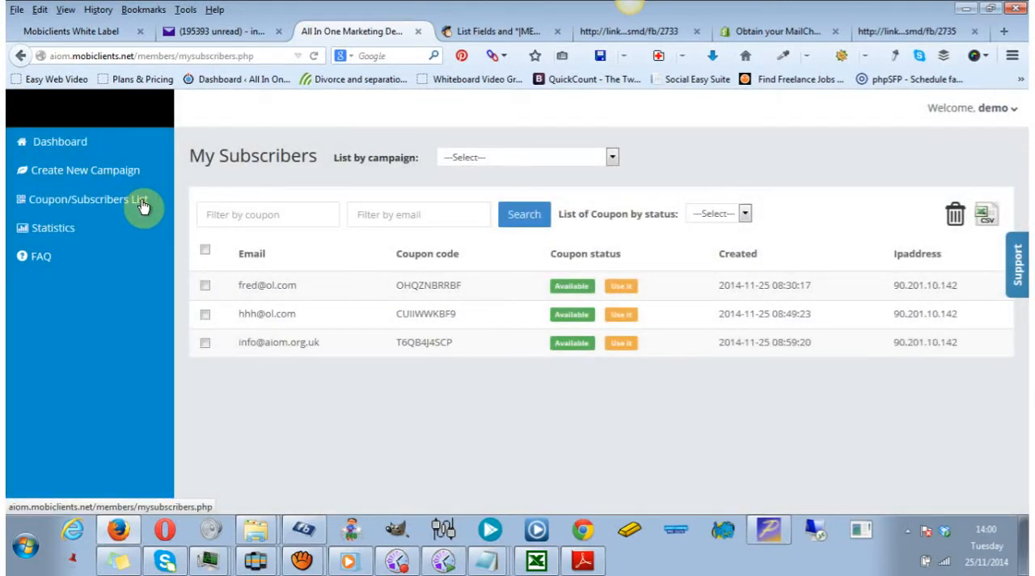
Check the PDF voucher's code against the subscribers list and mark the matching coupon in the last row as used.
left_click(583, 560)
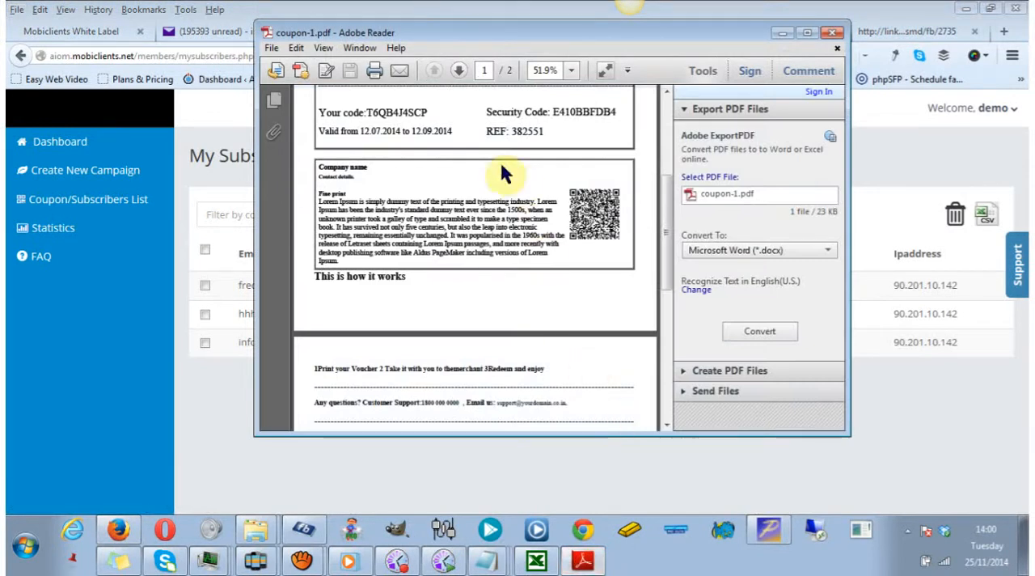
left_click(307, 455)
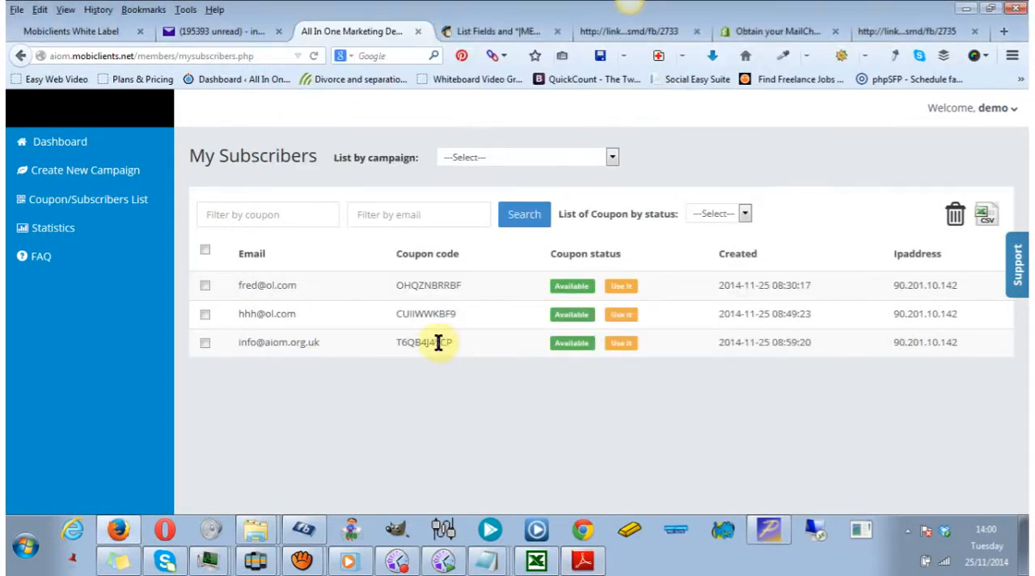
left_click(619, 345)
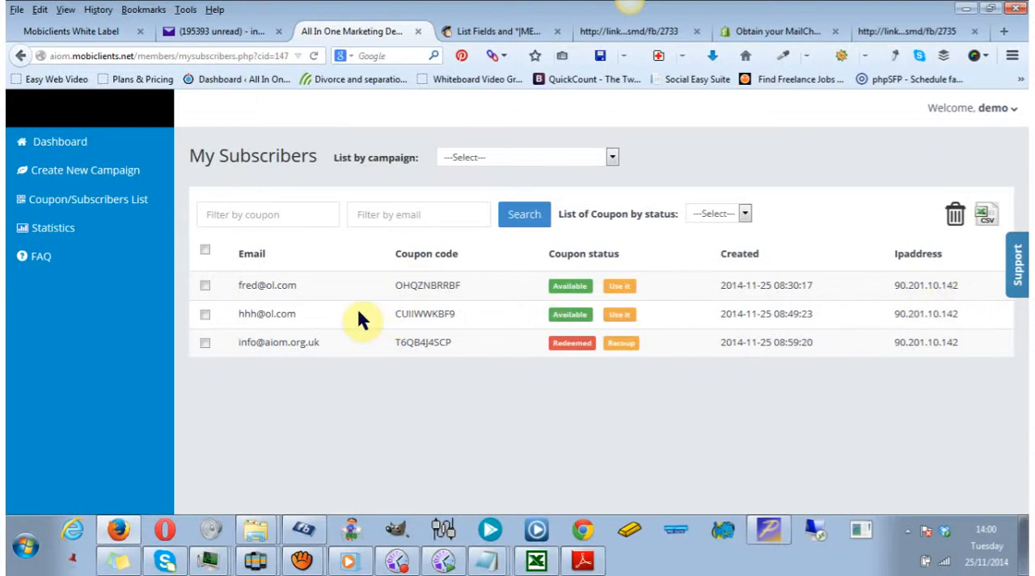
Open the PDF settings of the testx optin campaign and review the voucher template, including its shortcodes, fine print and cancellation policy.
left_click(74, 144)
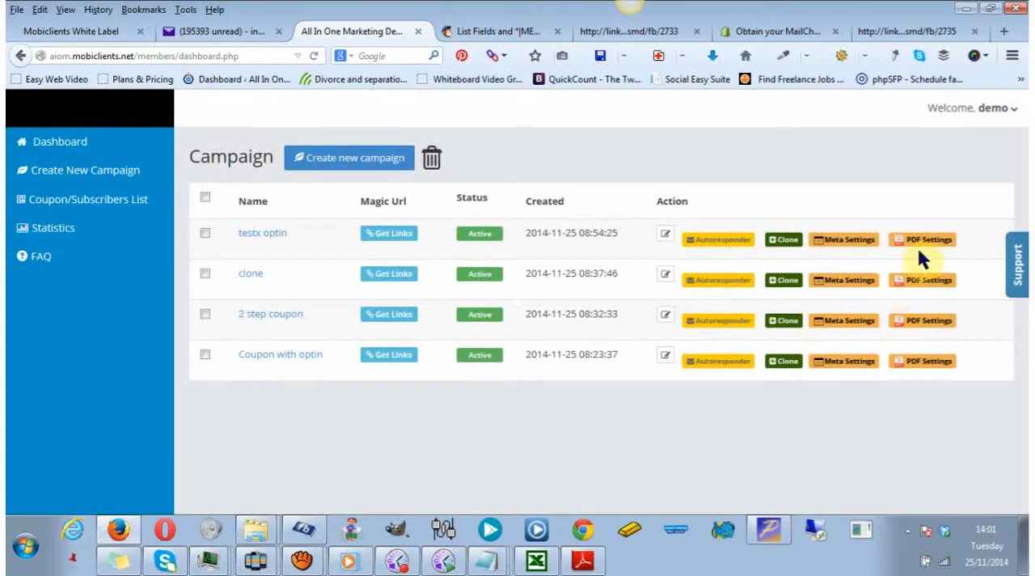
left_click(925, 243)
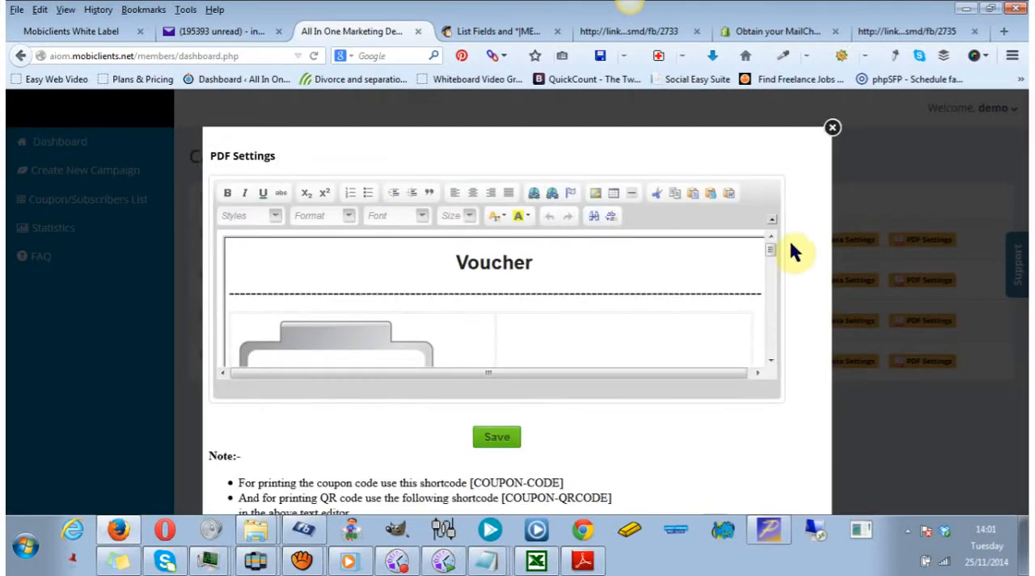
left_click_drag(771, 253, 769, 272)
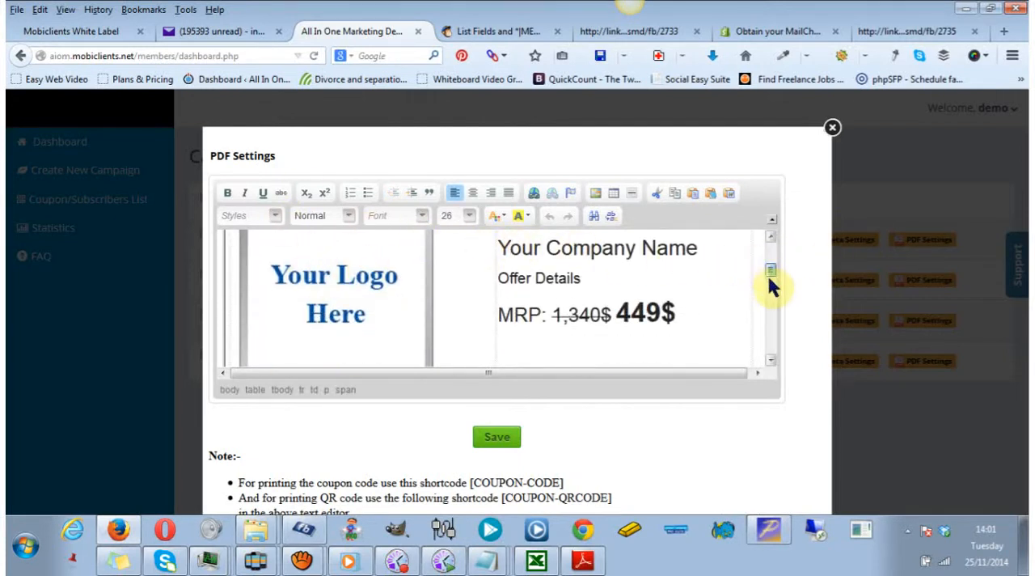
left_click_drag(770, 279, 769, 294)
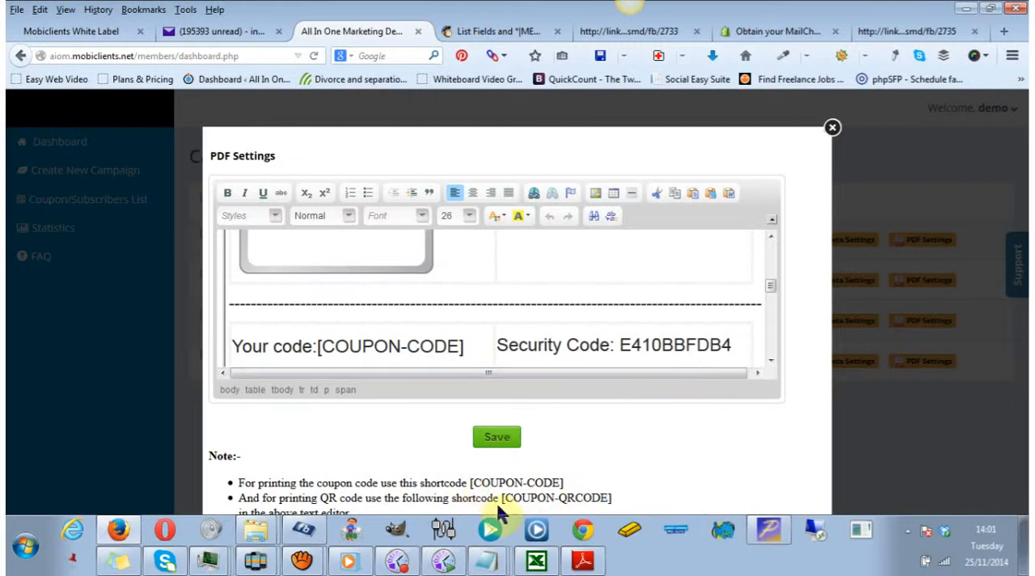
left_click_drag(770, 285, 781, 307)
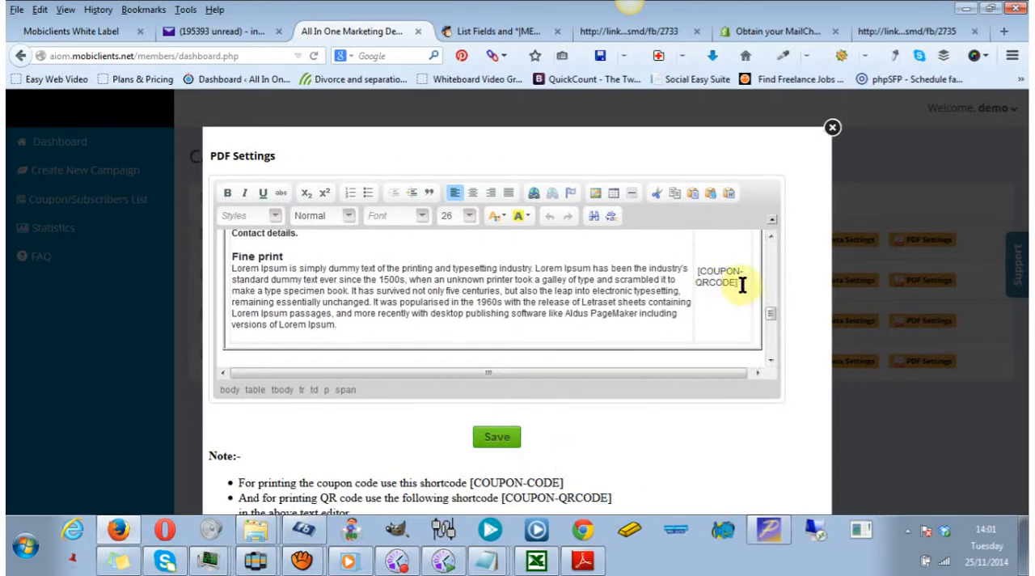
left_click_drag(770, 312, 776, 356)
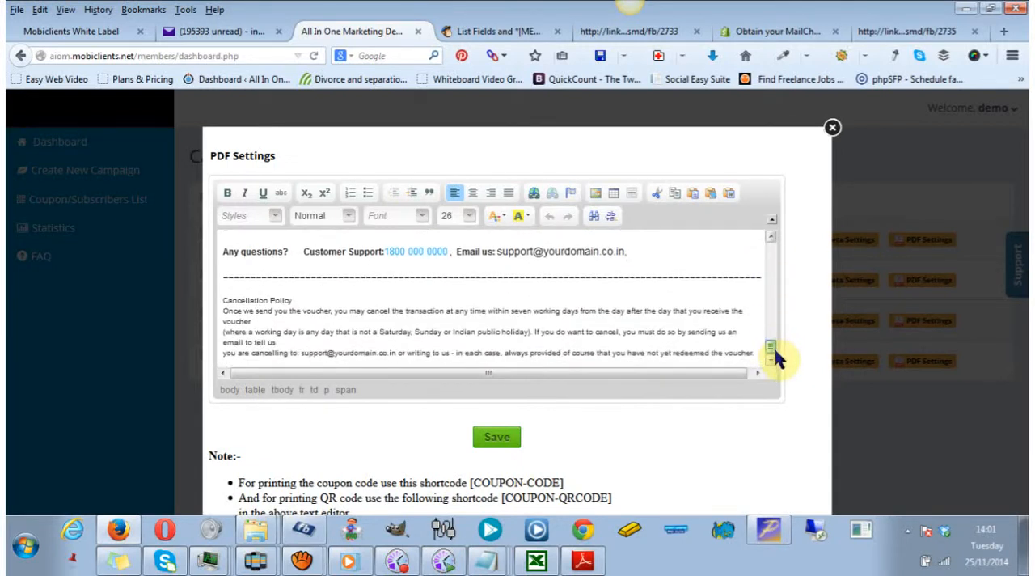